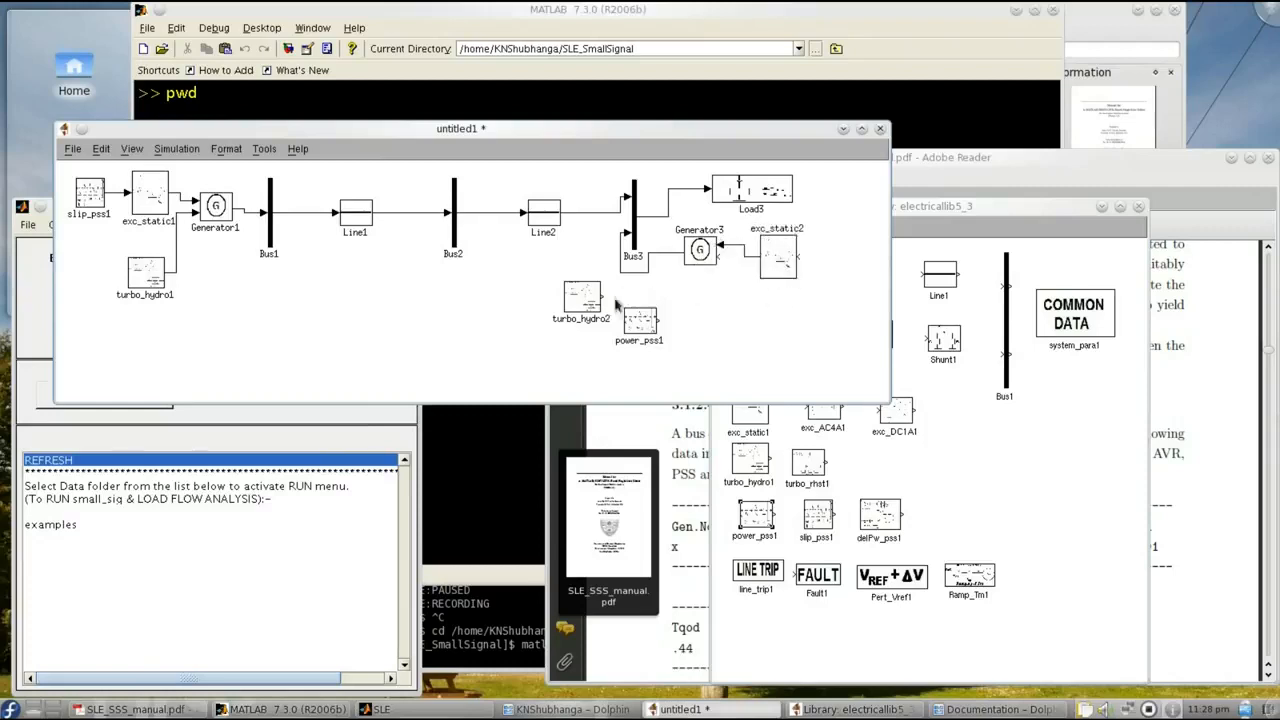
- Flip power_pss1 and connect it to exc_static2, and place turbo_hydro2 below Generator3 and connect it to the generator
left_click_drag(638, 330, 798, 257)
key("ctrl+r")
key("ctrl+r")
left_click(583, 305)
left_click_drag(590, 305, 714, 310)
left_click_drag(725, 260, 722, 258)
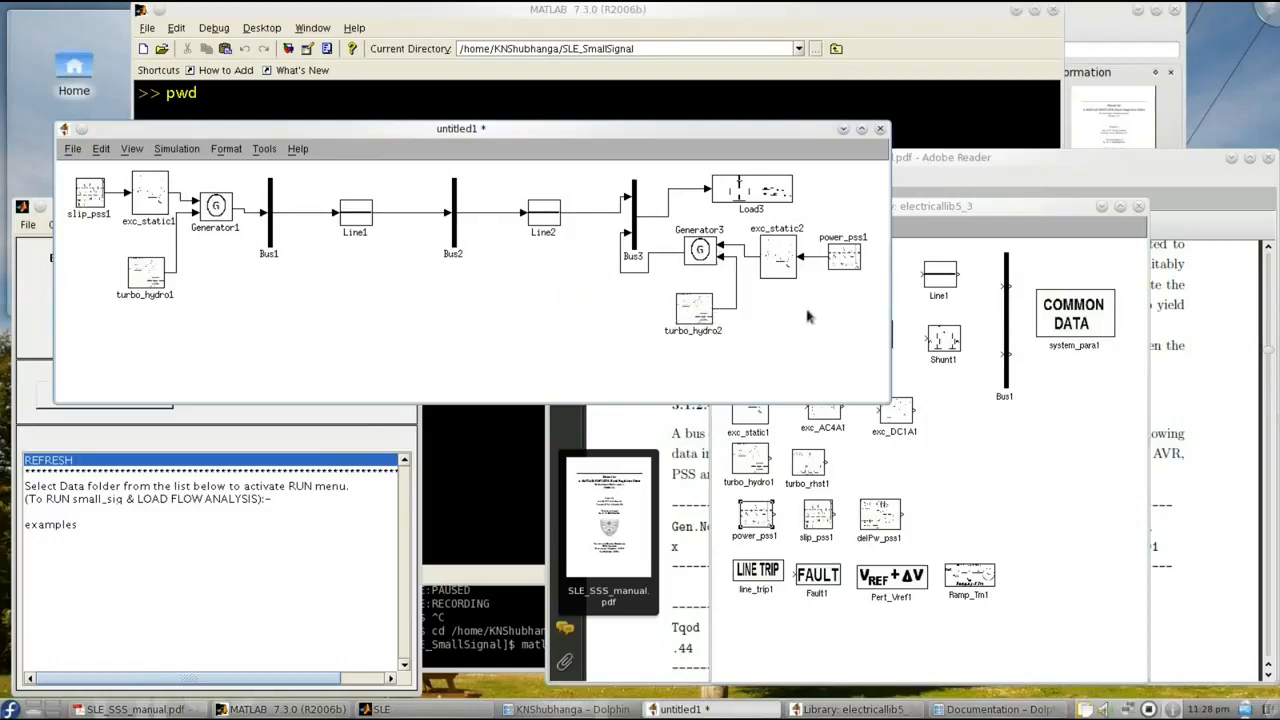
- Rename the exciter, power PSS and hydro turbine blocks around Generator3 to exc_static3, power_pss3 and turbo_hydro3
left_click(800, 231)
key("BackSpace")
type("3")
left_click(840, 262)
left_click(860, 239)
key("BackSpace")
type("3")
left_click(848, 305)
left_click(716, 334)
type("3")
left_click(802, 334)
- Check the bus number in the parameters of Generator3
double_click(704, 252)
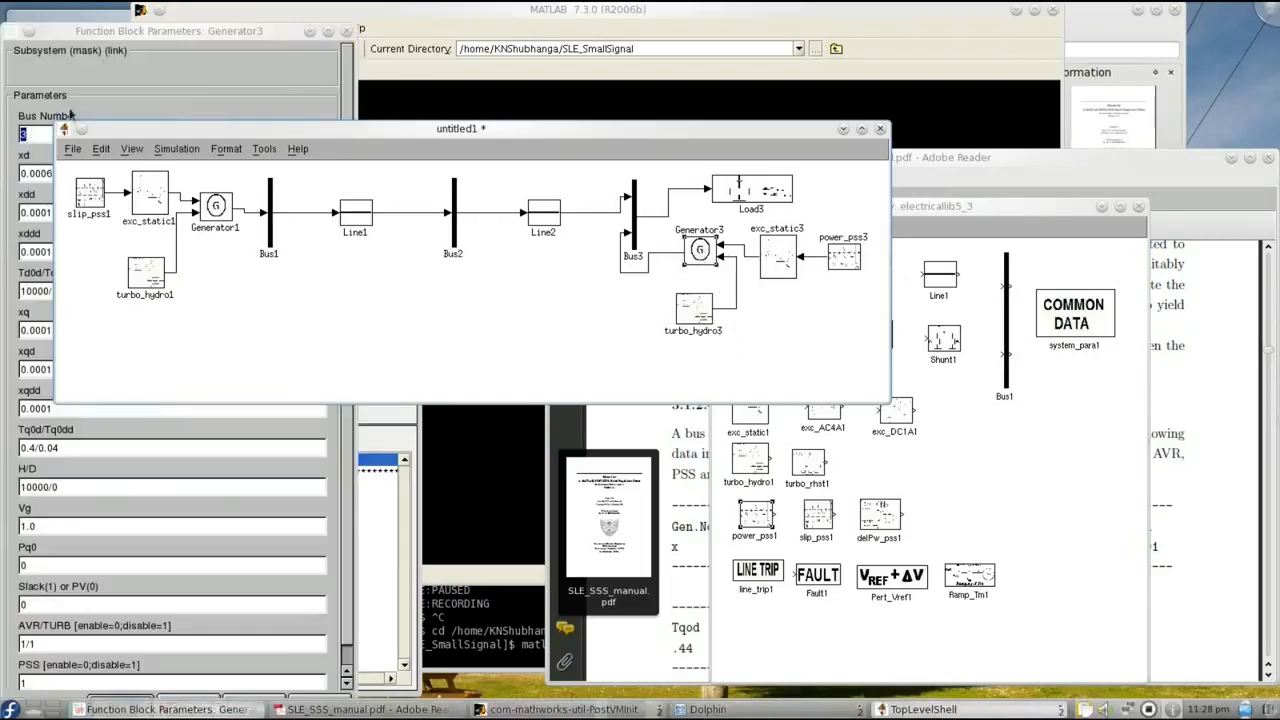
left_click(100, 90)
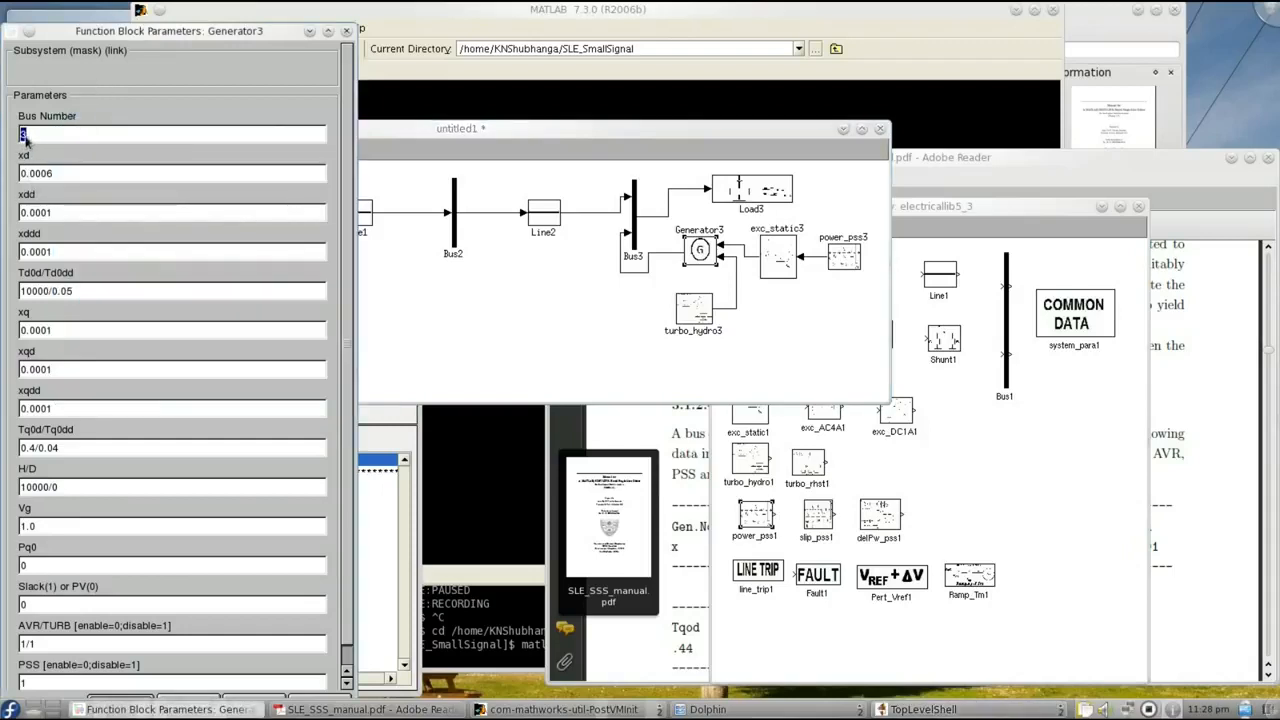
left_click(346, 31)
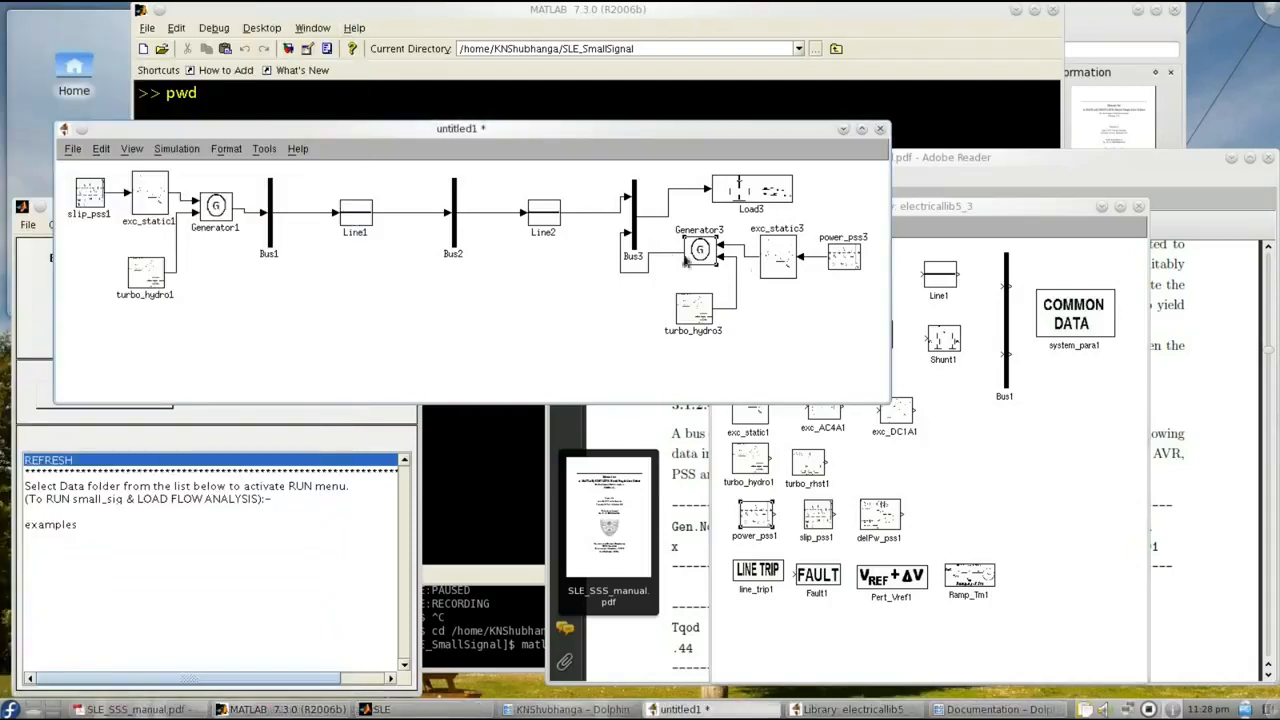
- Set the generator number to 3 in the parameters of exc_static3, power_pss3 and turbo_hydro3
double_click(774, 260)
type("3")
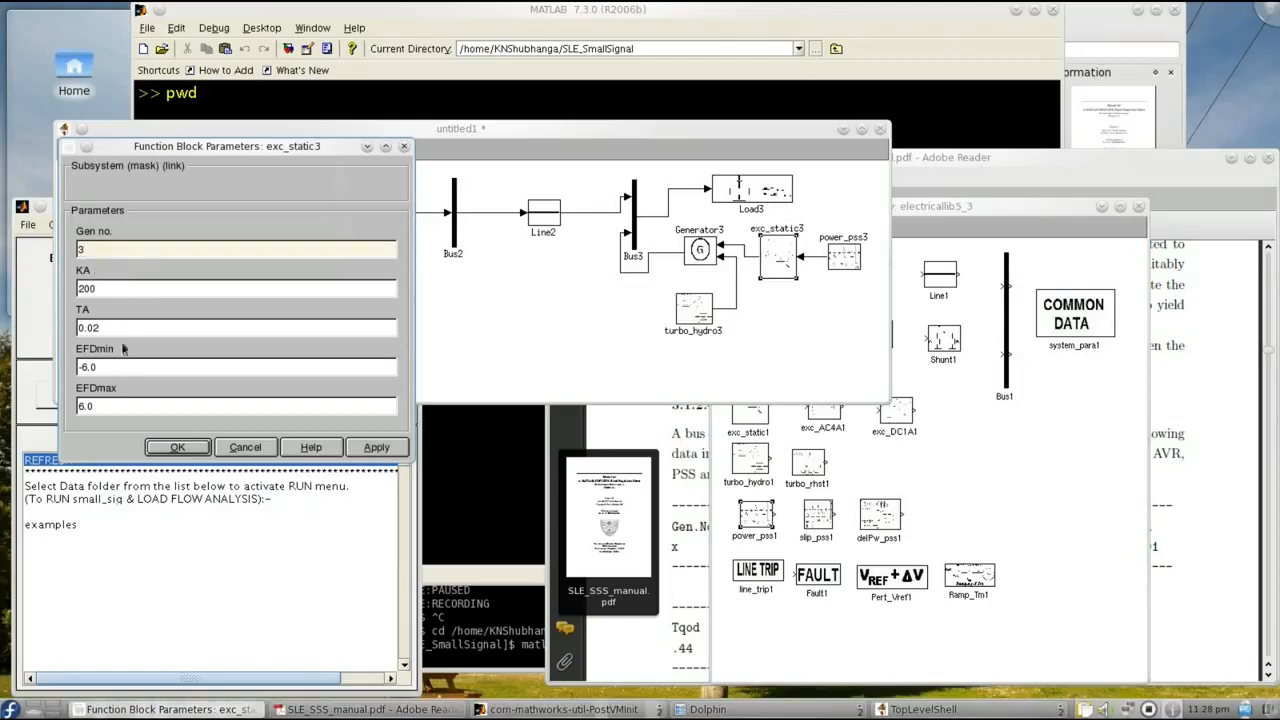
left_click(178, 448)
double_click(845, 260)
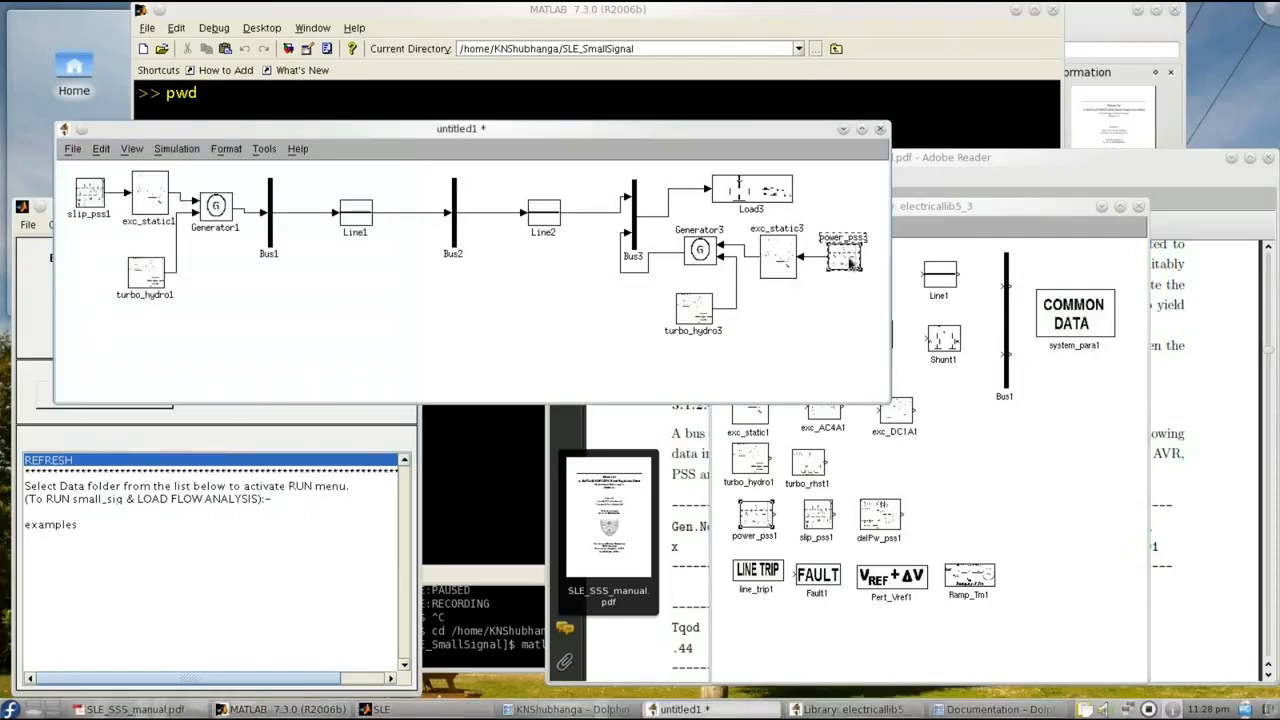
type("3")
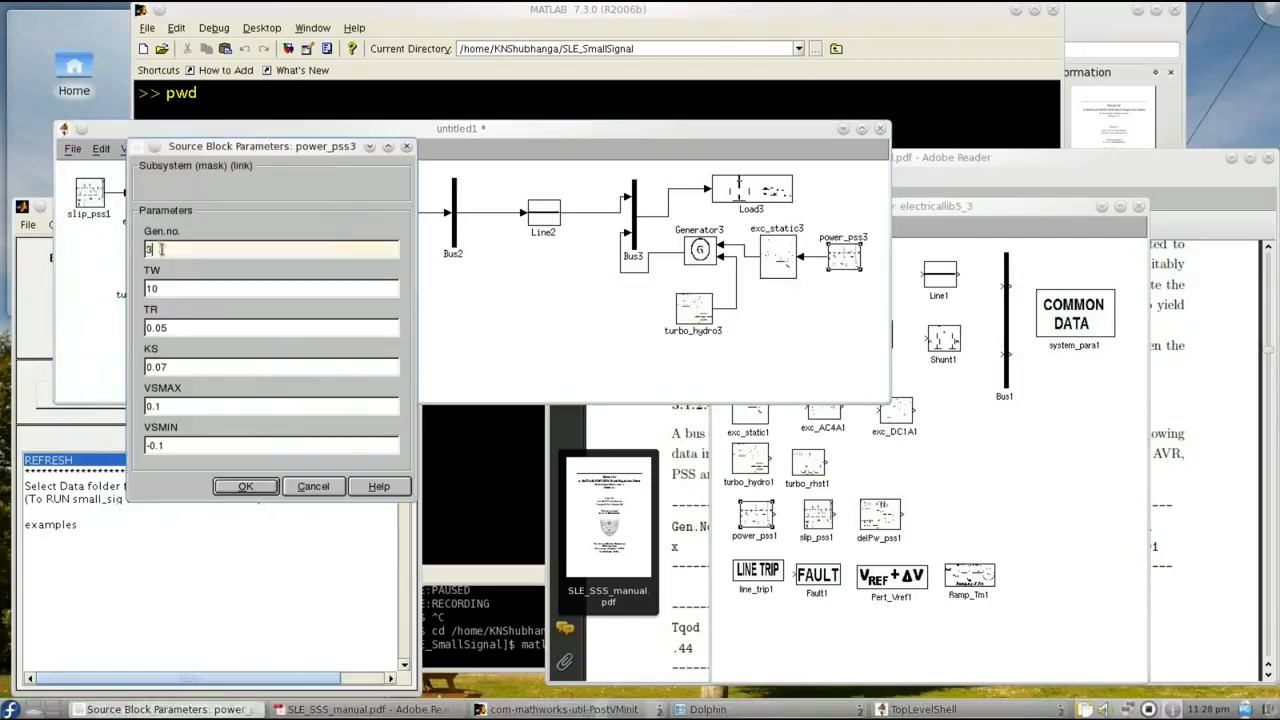
left_click(238, 490)
double_click(700, 312)
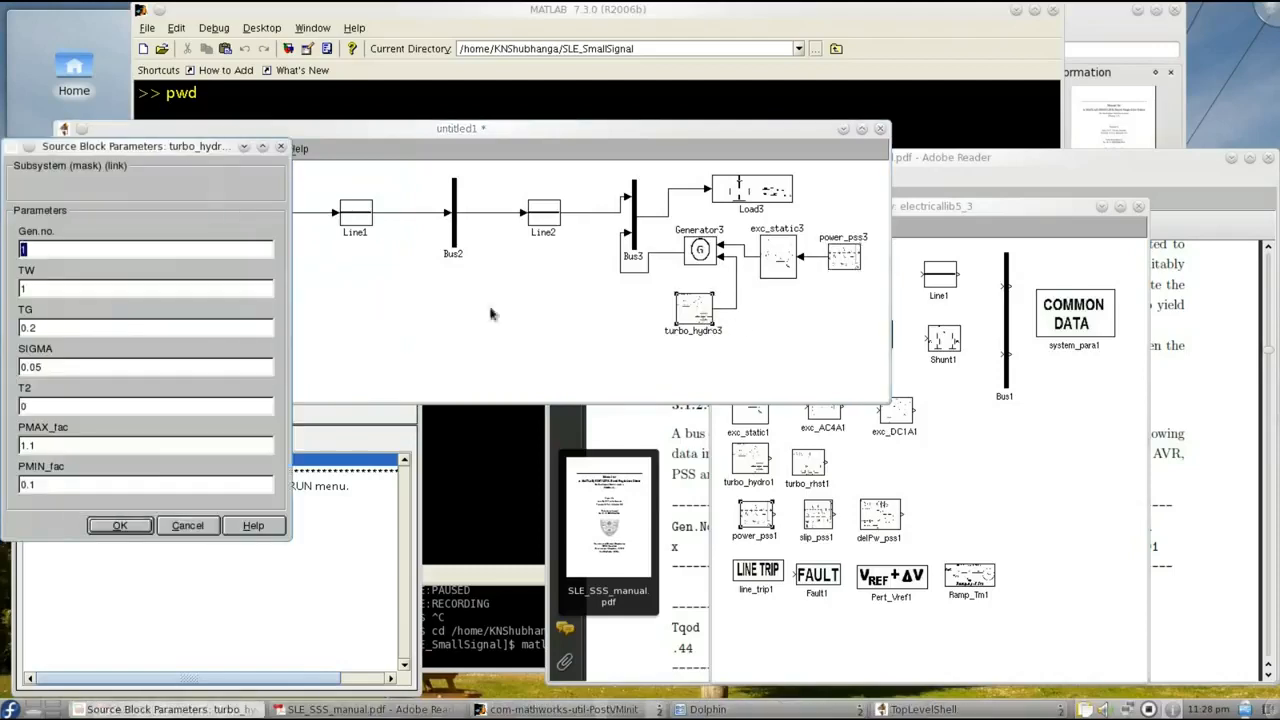
type("3")
left_click(116, 527)
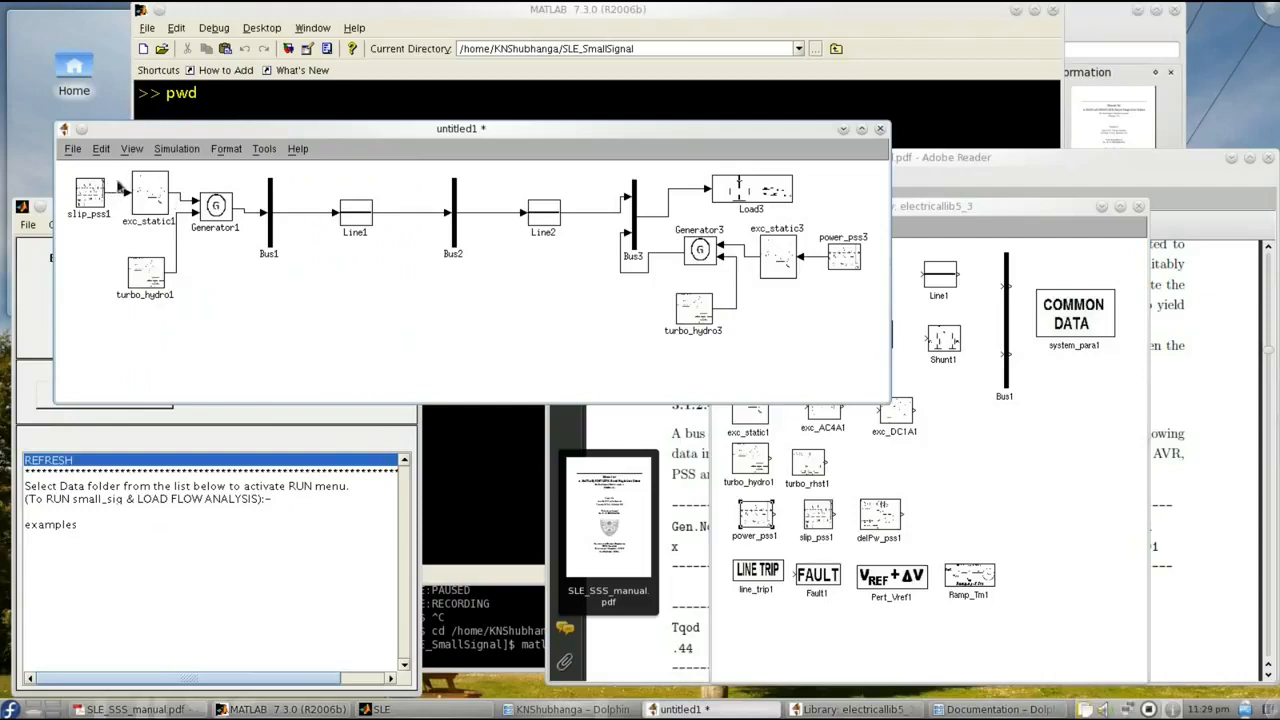
- Save the model under the name SmibSys in the SLE_SmallSignal folder
left_click(72, 149)
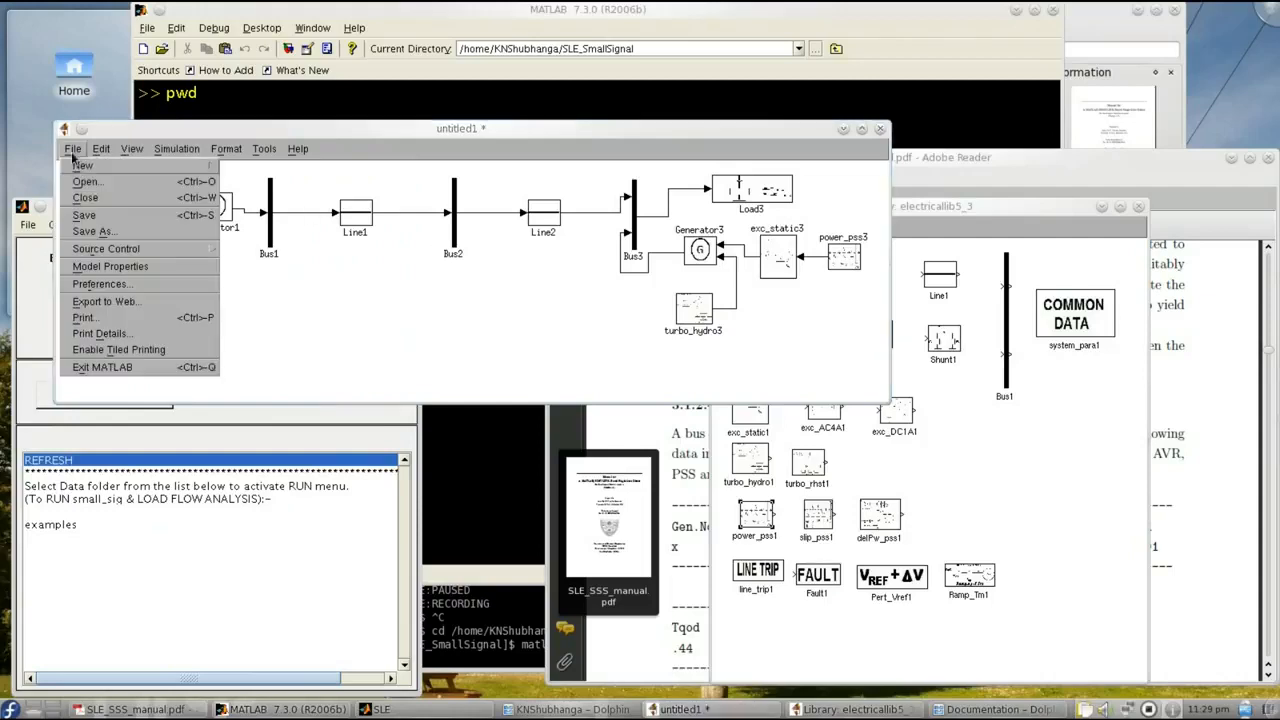
left_click(92, 232)
type("sm")
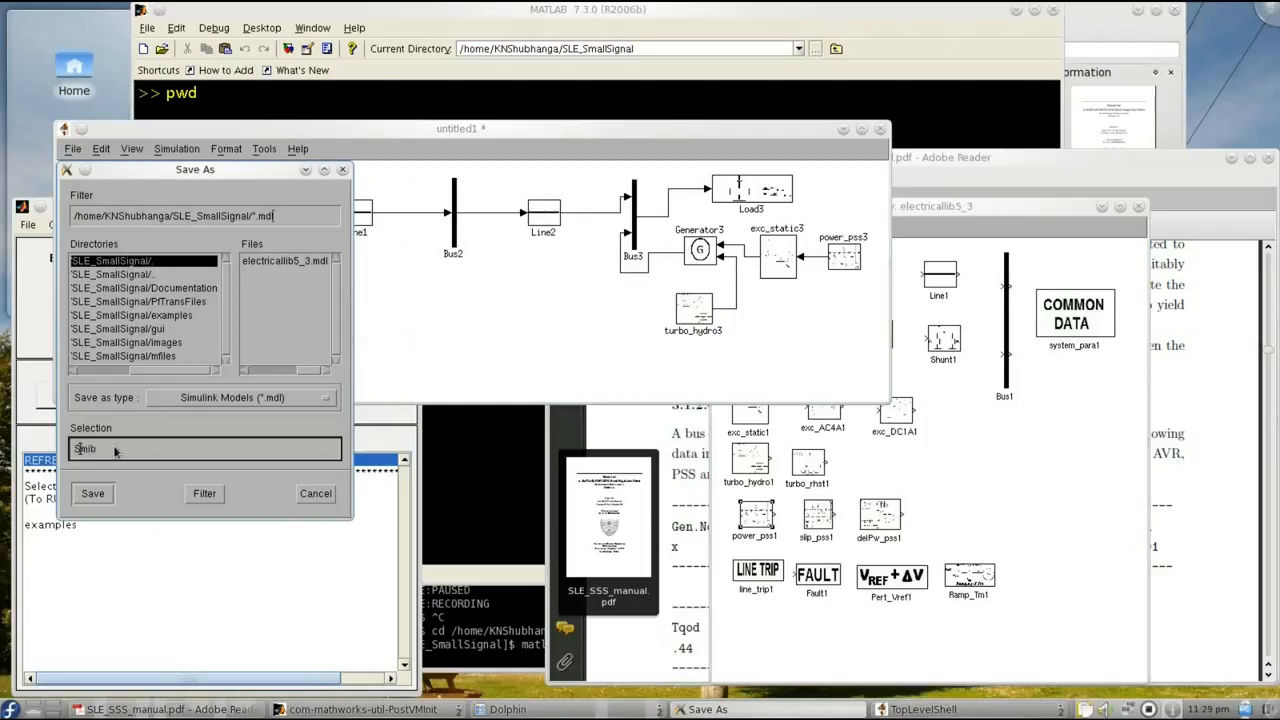
left_click(92, 493)
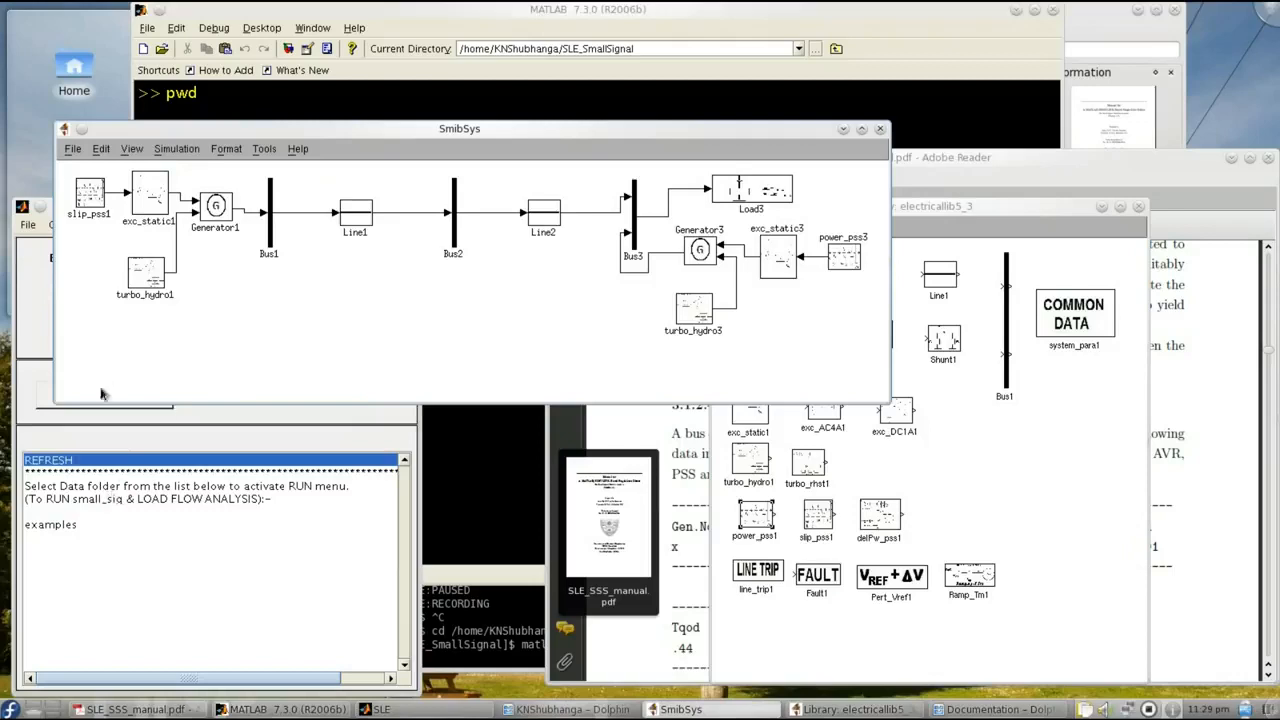
- Switch to SLE and view the list of existing model files without opening any
left_click(37, 332)
left_click(28, 225)
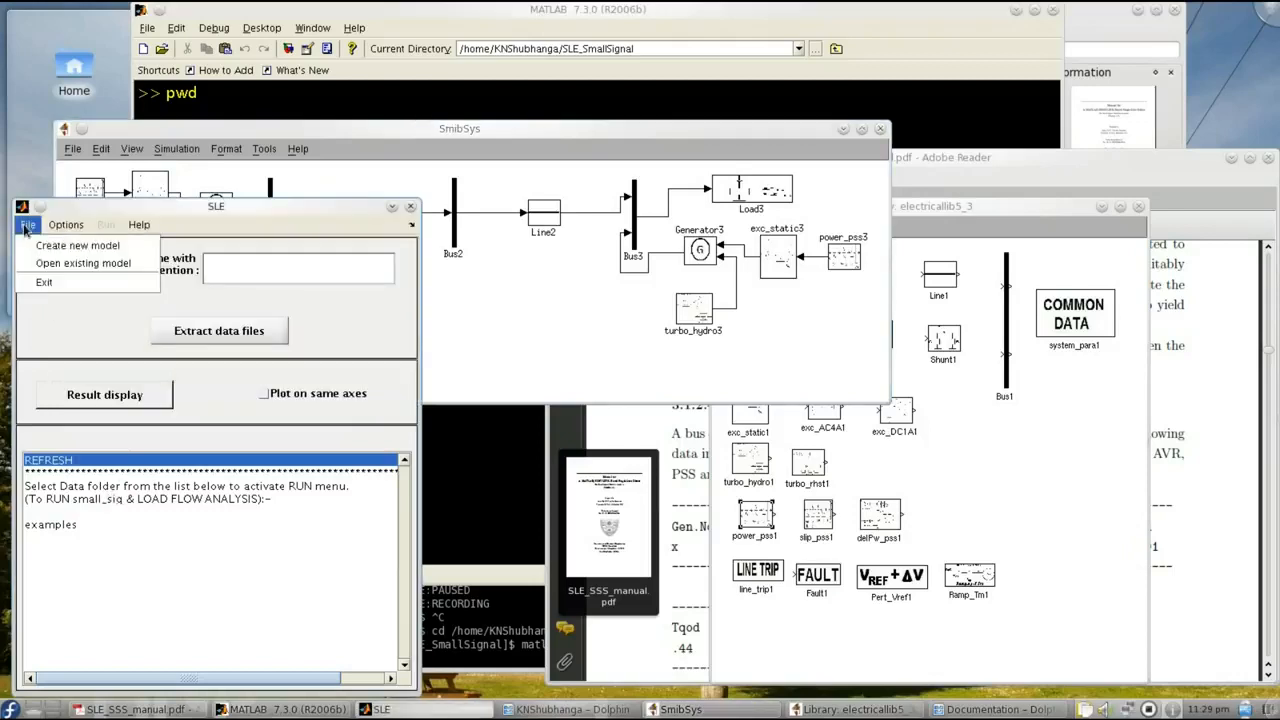
left_click(68, 263)
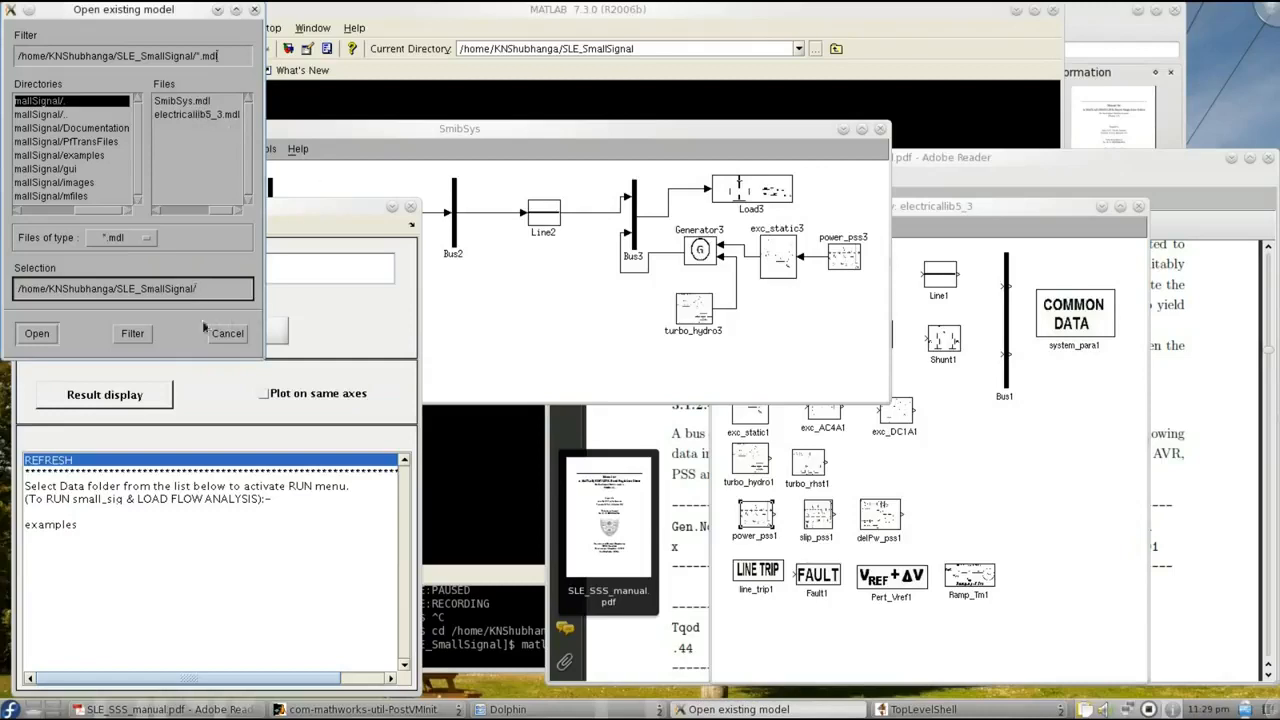
left_click(234, 338)
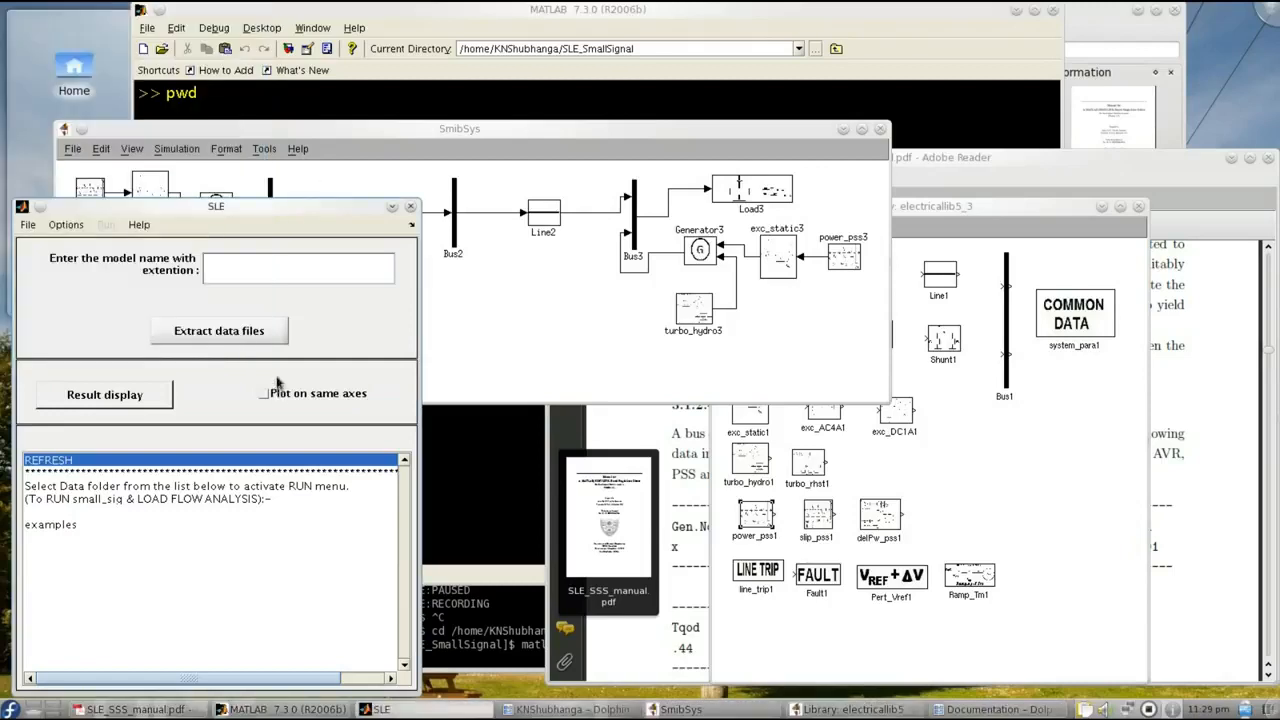
- Close the electricallib5_3 library and enter SmibSys.mdl as the model name in SLE
left_click(1035, 481)
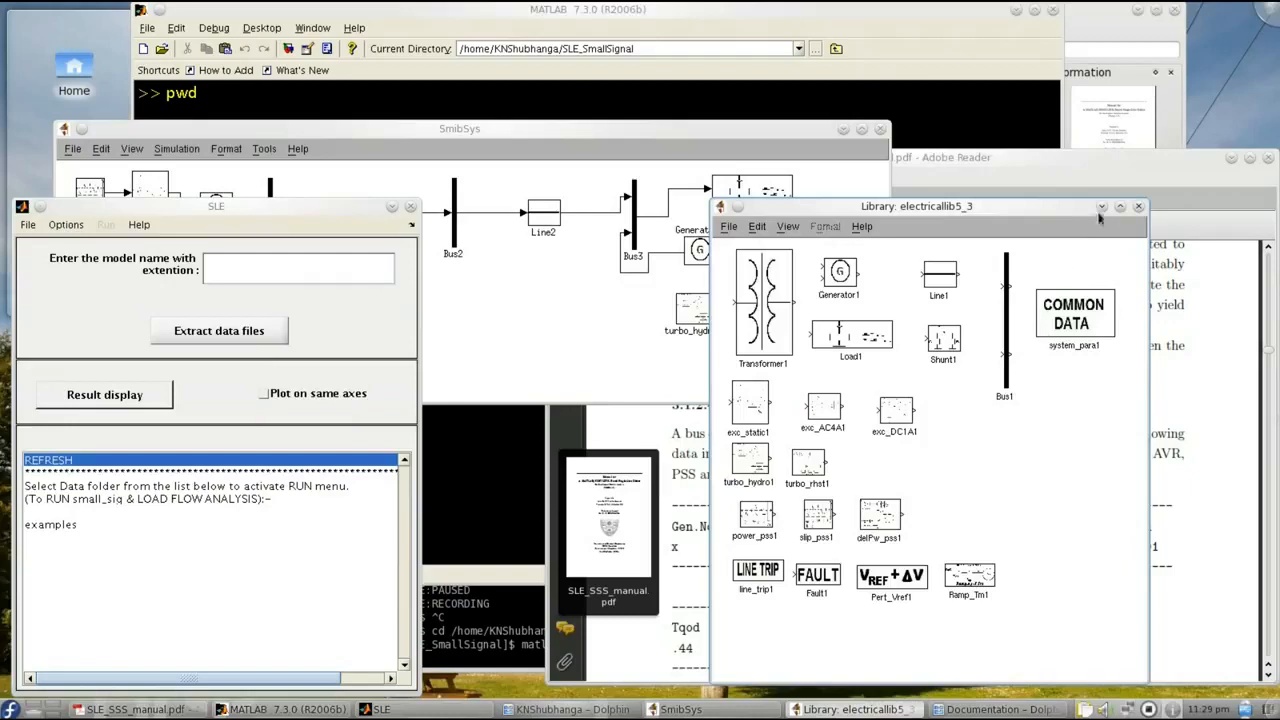
left_click(1138, 207)
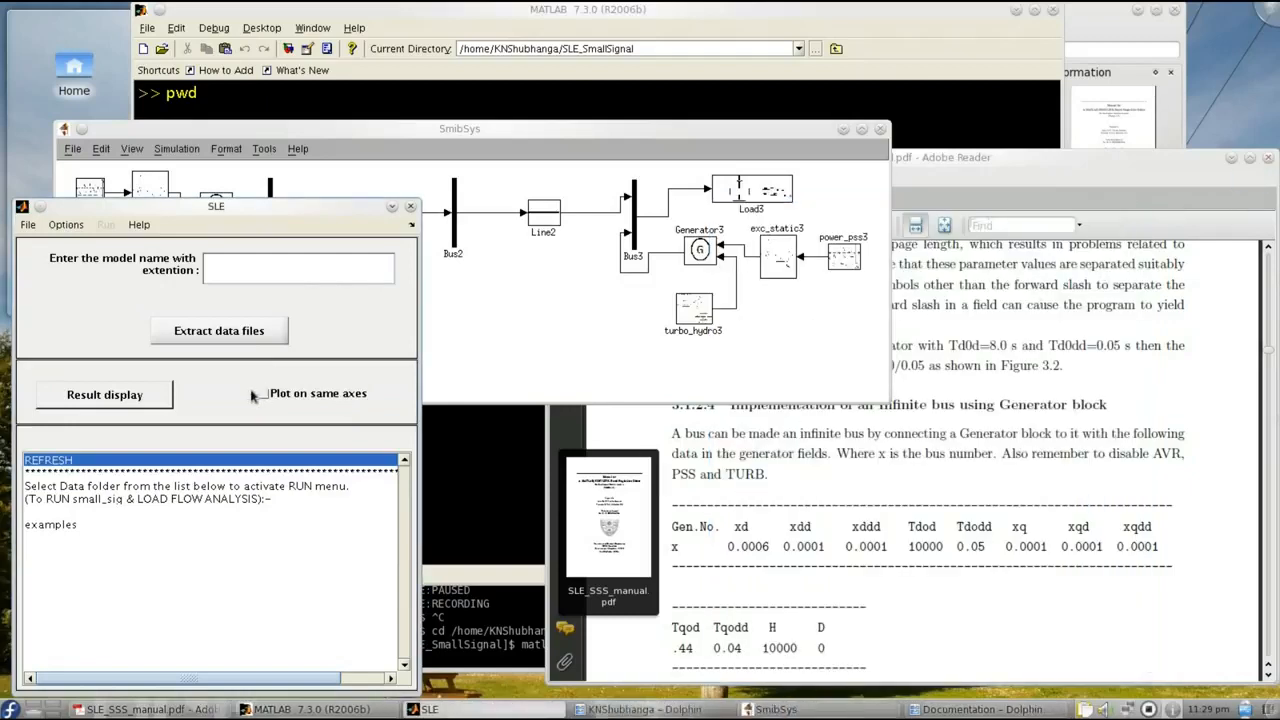
left_click(233, 266)
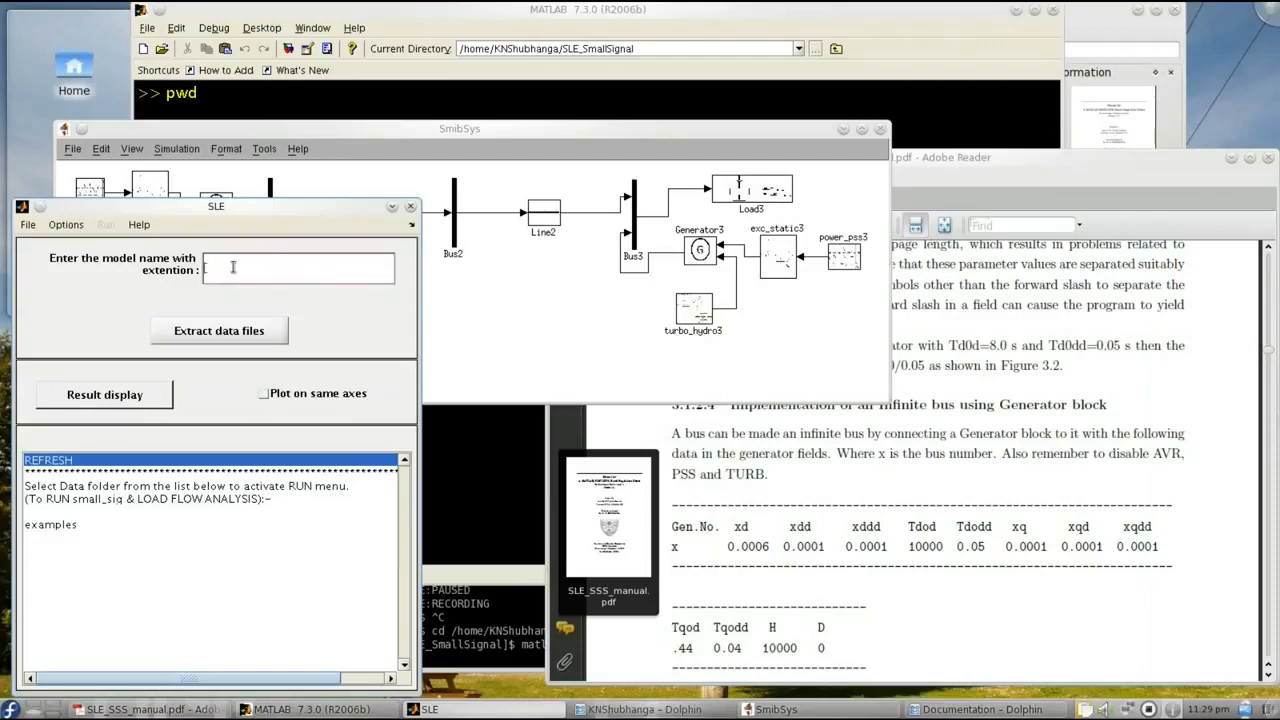
type("SmibSys.mdl")
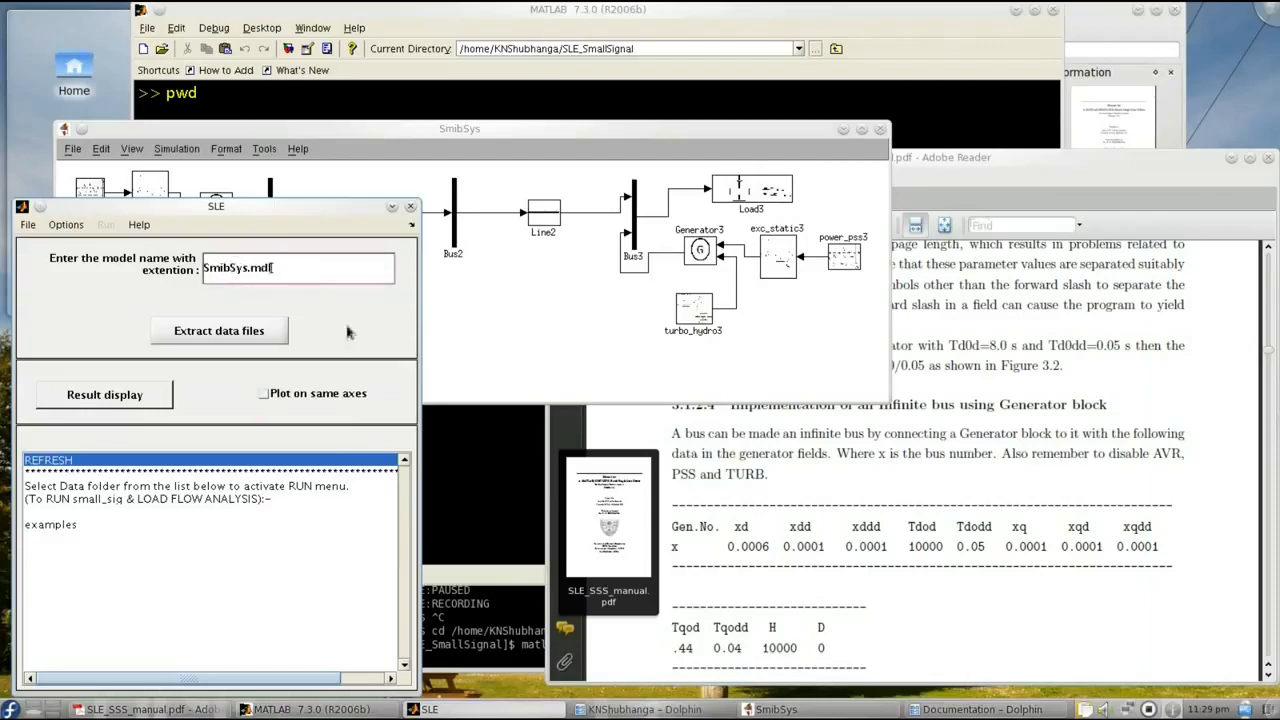
- Enable the data matrix display for the analysis, try to extract the data files of SmibSys.mdl, and close the error report
left_click(72, 229)
left_click(106, 245)
left_click(427, 312)
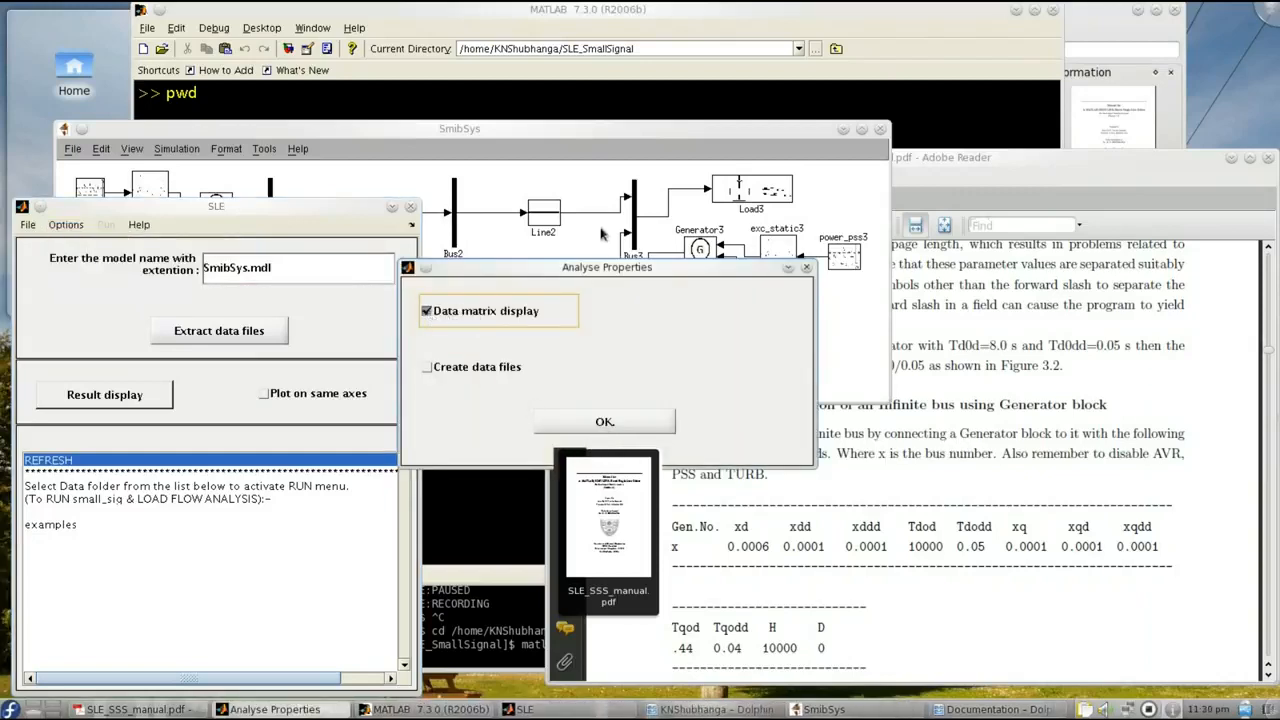
left_click_drag(615, 275, 612, 243)
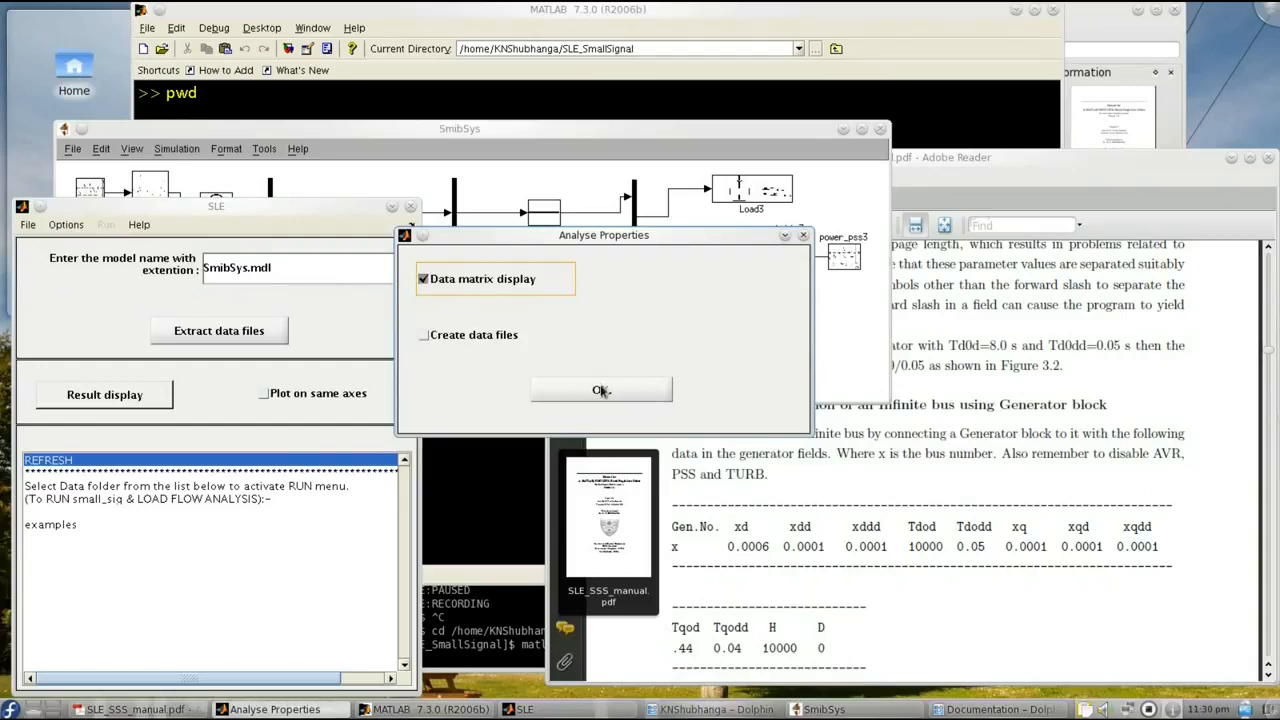
left_click(600, 390)
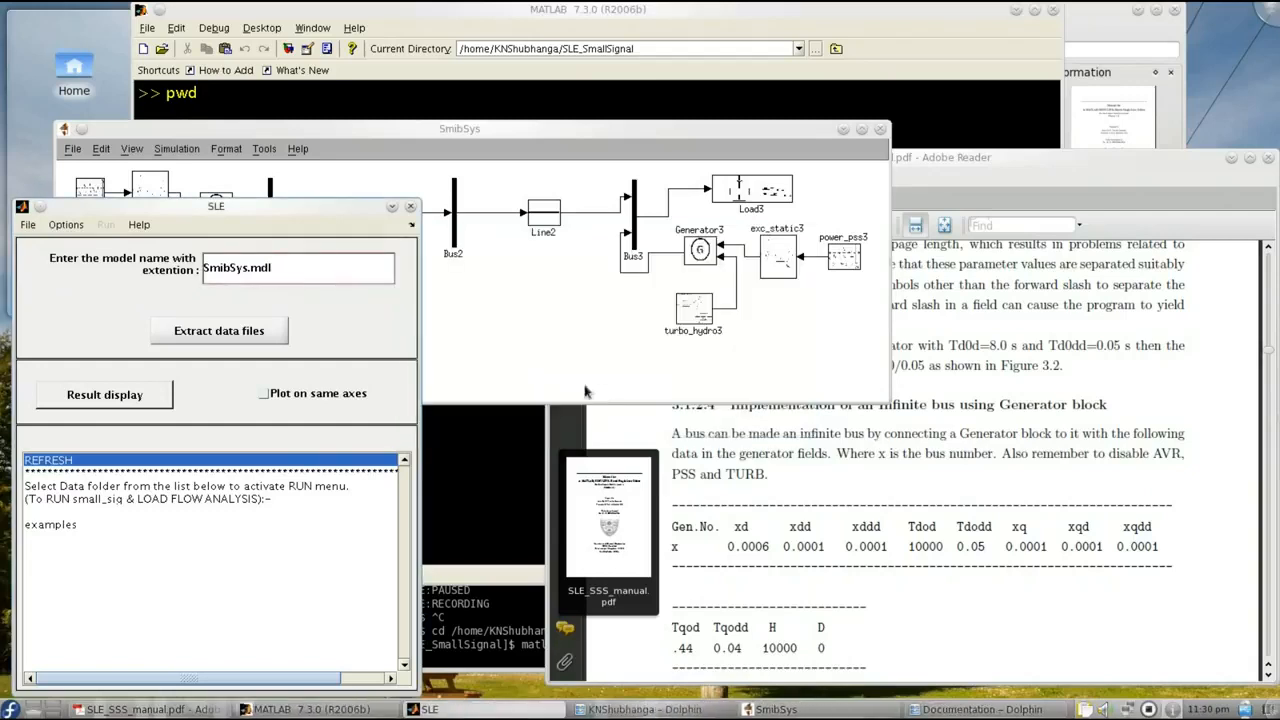
left_click(226, 330)
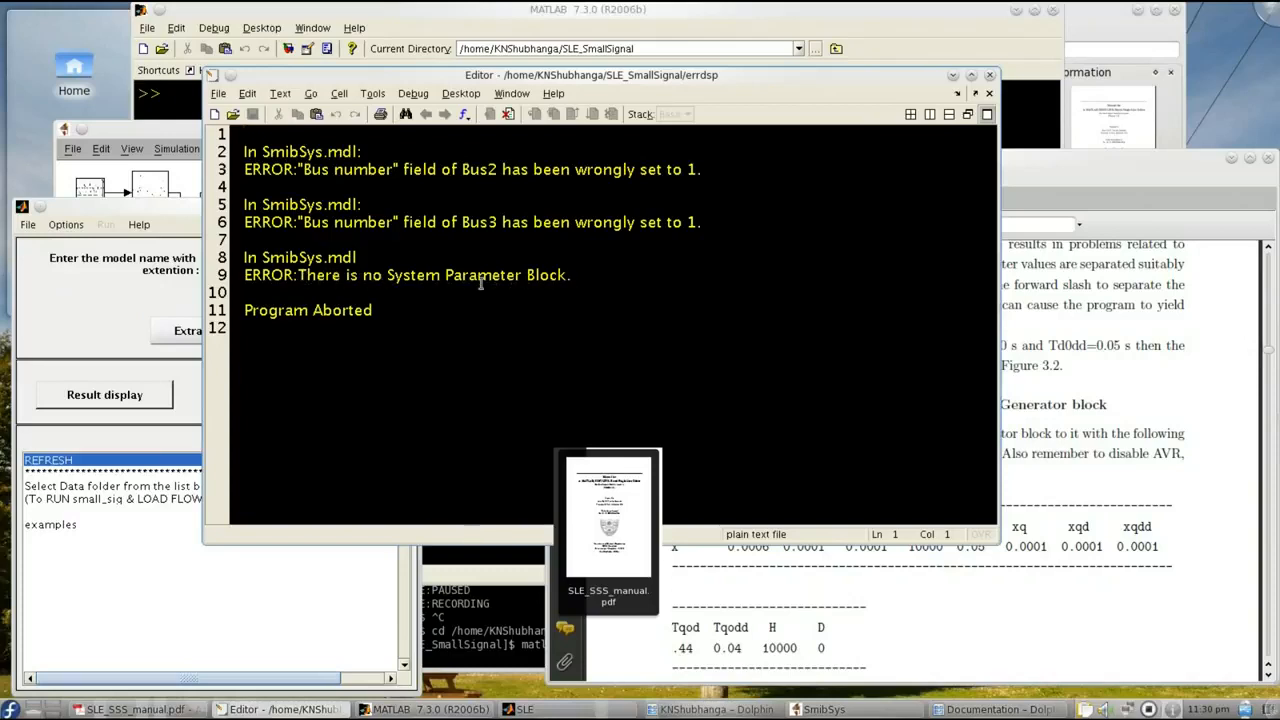
left_click(990, 76)
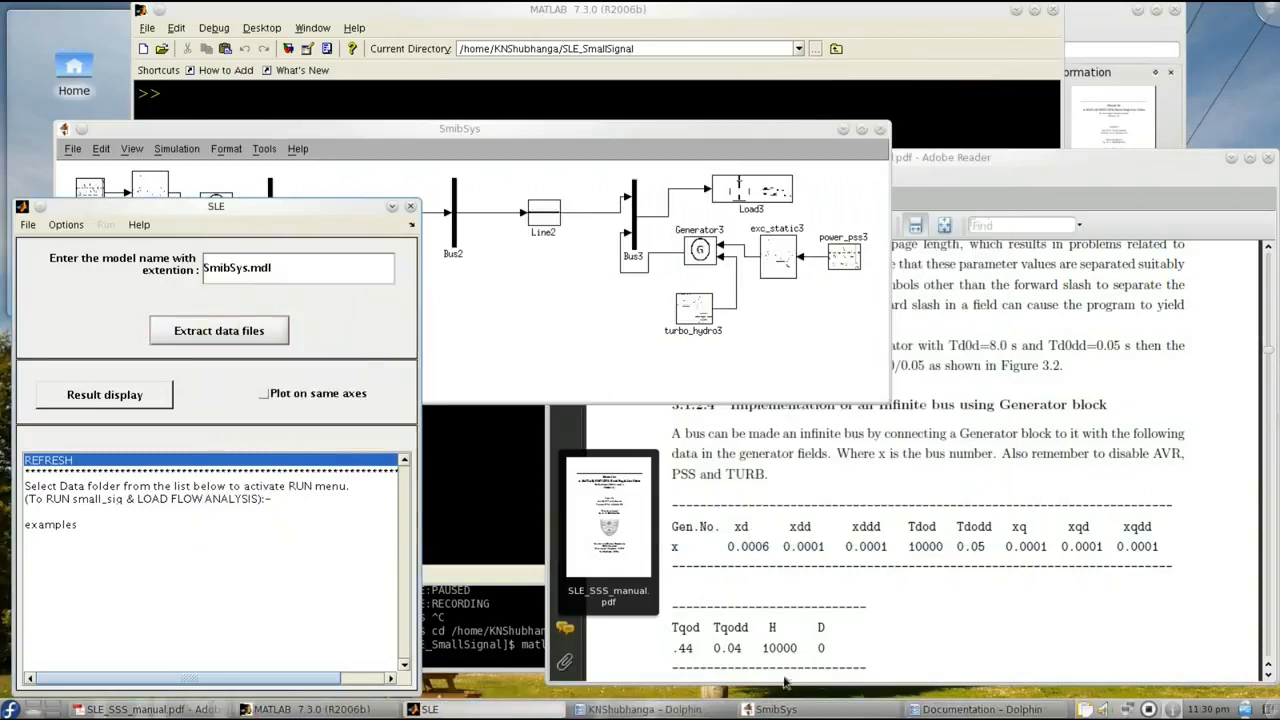
- Add the COMMON DATA block from the electrical library to the SmibSys model below Bus2 and close the library
left_click(28, 224)
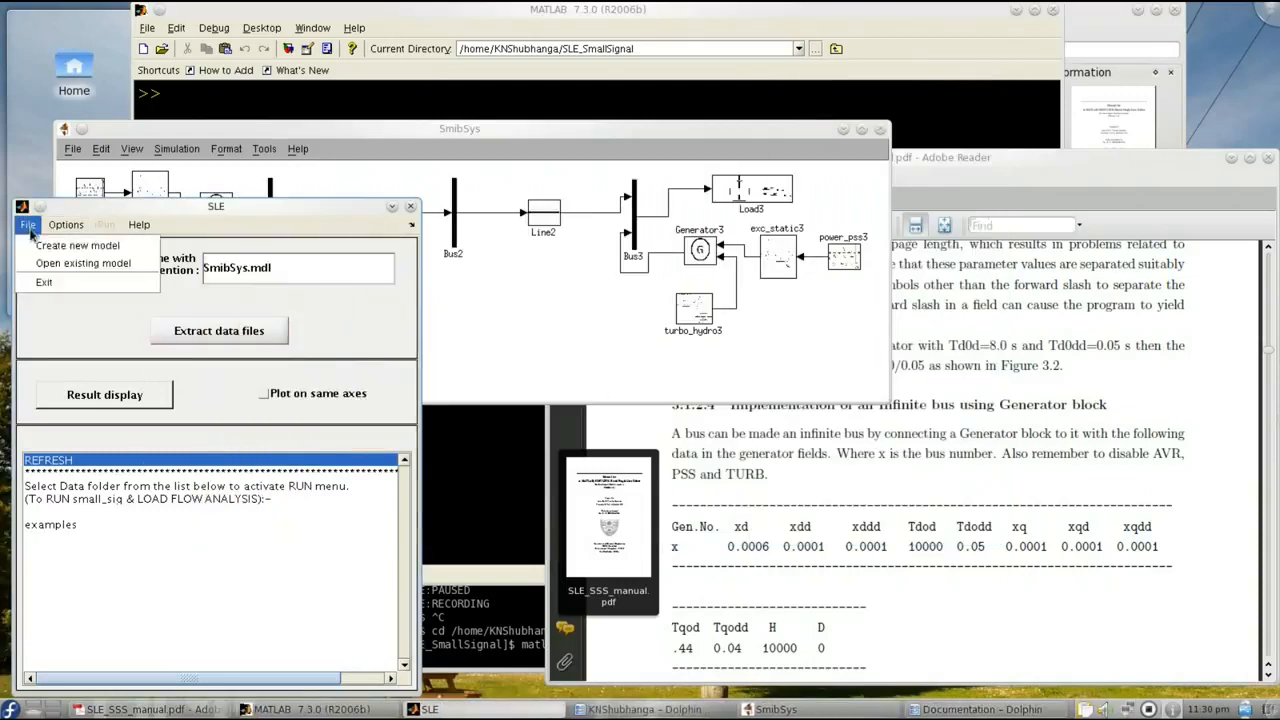
left_click(85, 281)
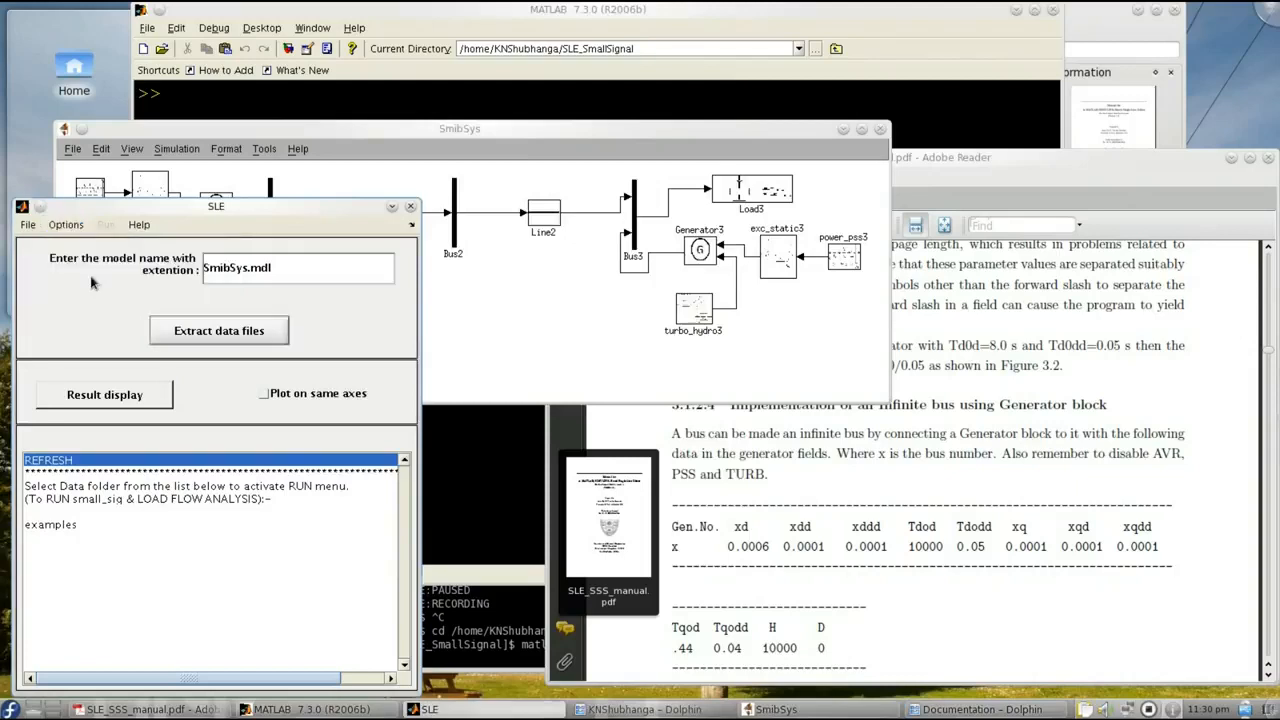
left_click_drag(597, 91, 1040, 94)
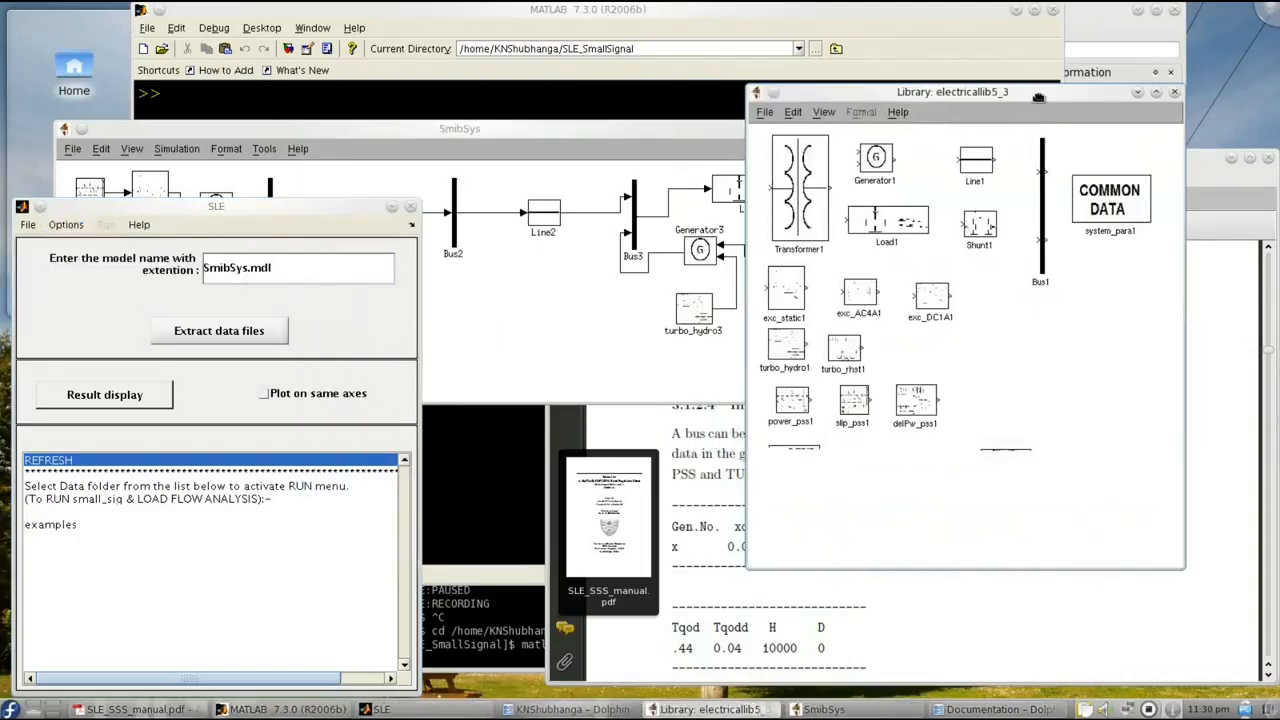
left_click_drag(1108, 205, 484, 302)
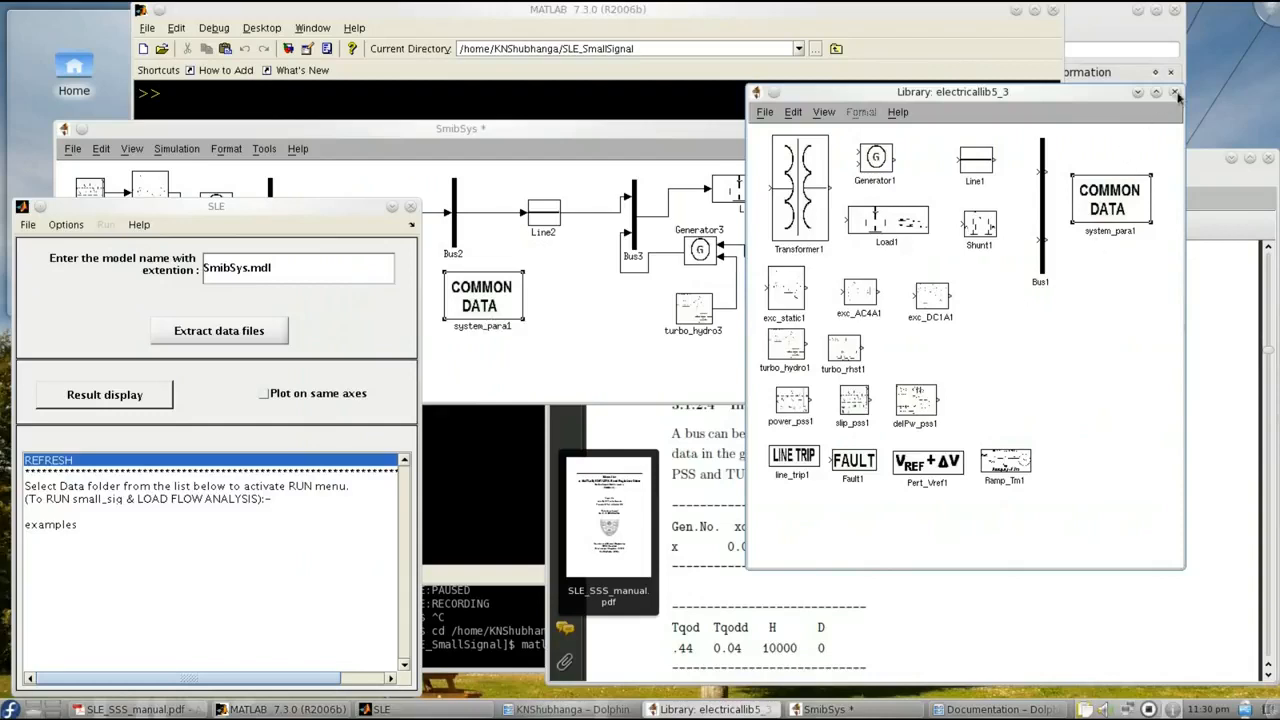
left_click(1176, 92)
- Set the system_para1 block's system frequency to 60 Hz and its real component fractions to p1 0, p2 0 and p3 1
double_click(462, 300)
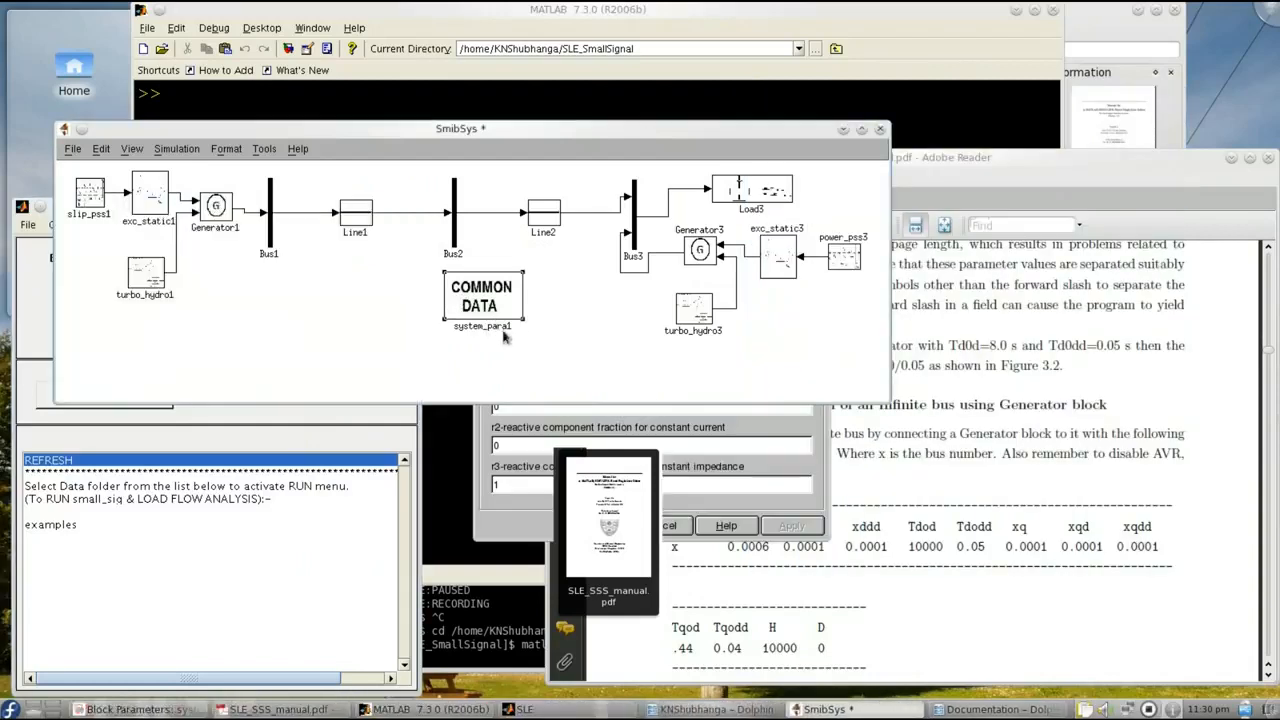
left_click(519, 518)
left_click_drag(651, 147, 268, 173)
type("60")
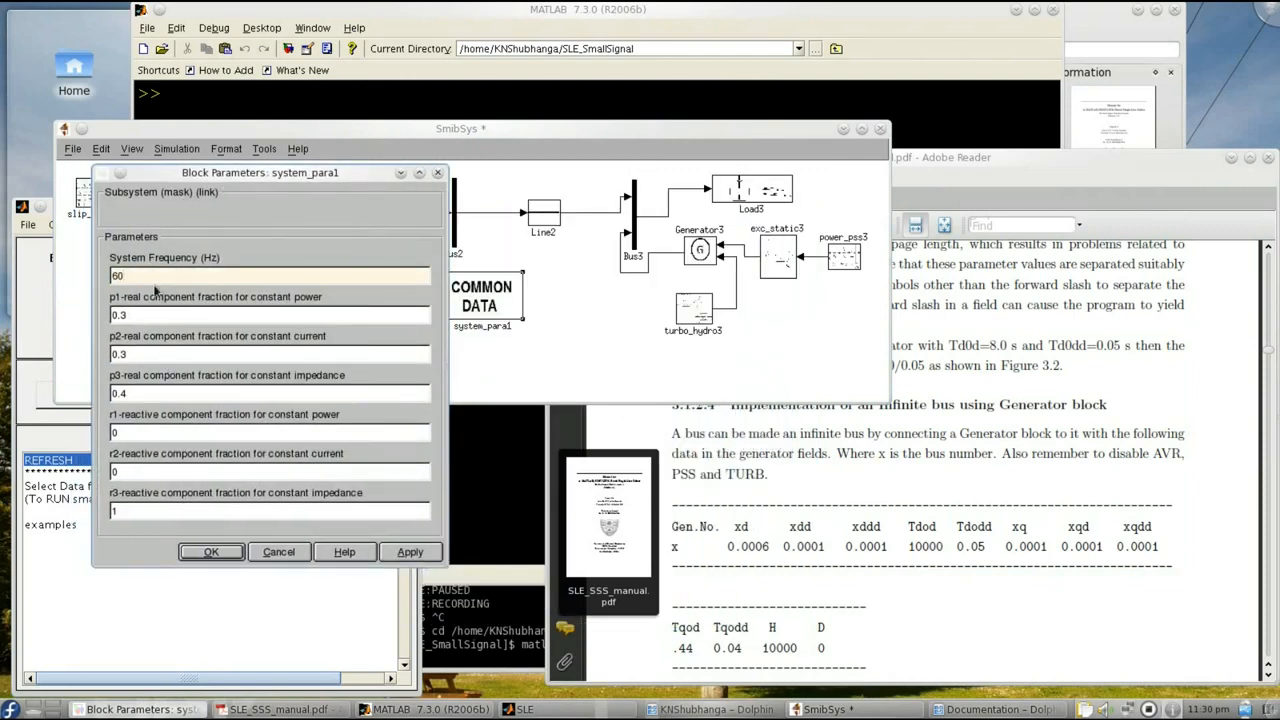
double_click(164, 354)
double_click(138, 315)
type("0")
double_click(140, 354)
type("0")
double_click(141, 393)
type("1")
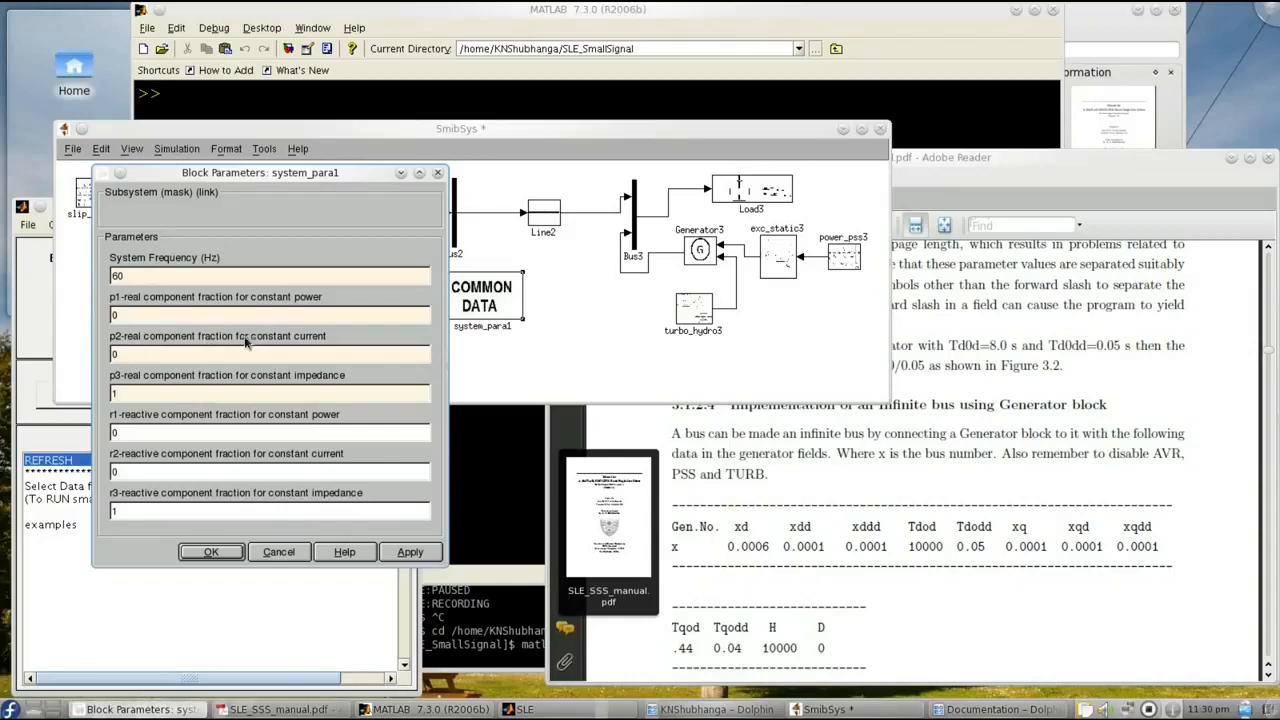
left_click(207, 553)
- Save the SmibSys model, try extracting its data files again in SLE, and return to the model
left_click(76, 153)
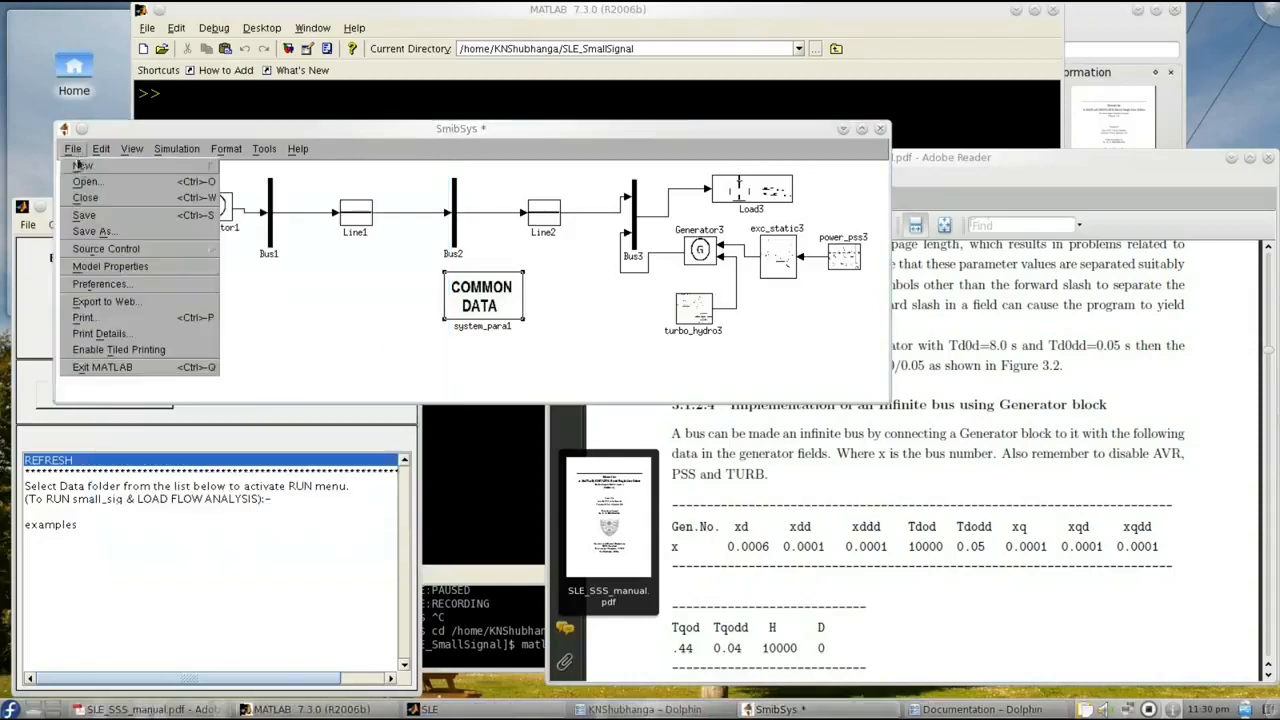
left_click(96, 214)
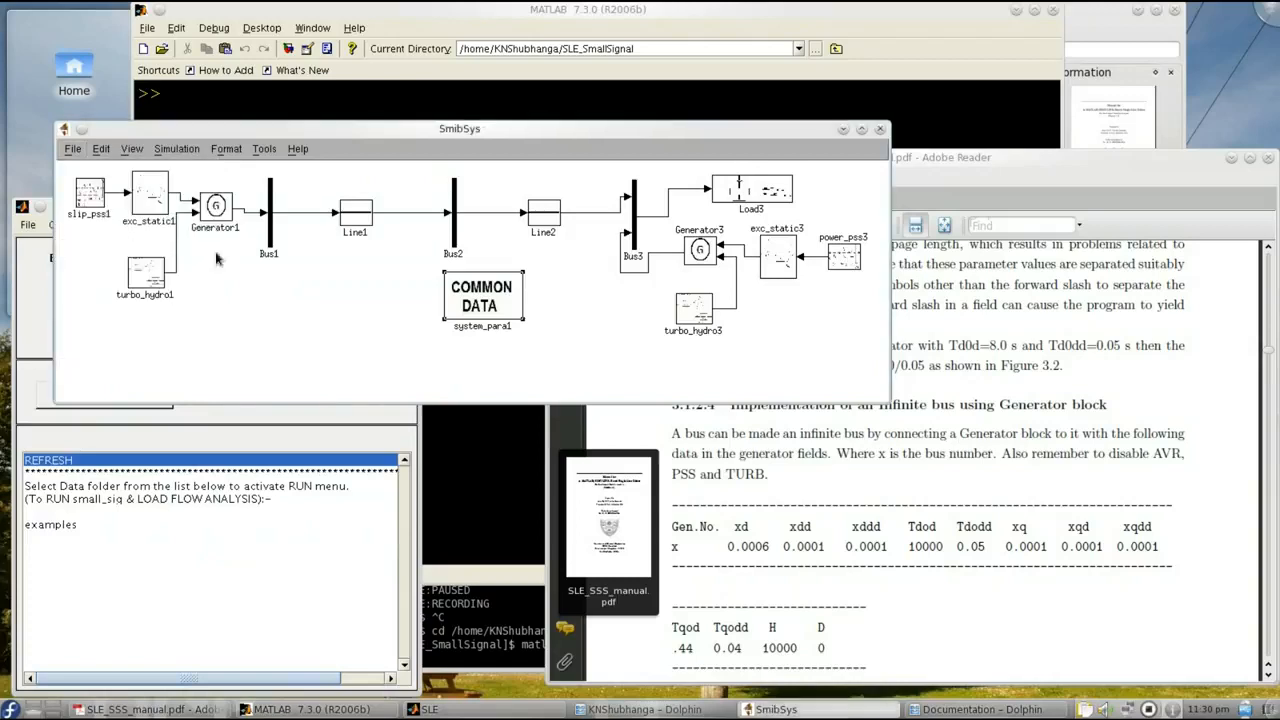
left_click(40, 326)
left_click(246, 331)
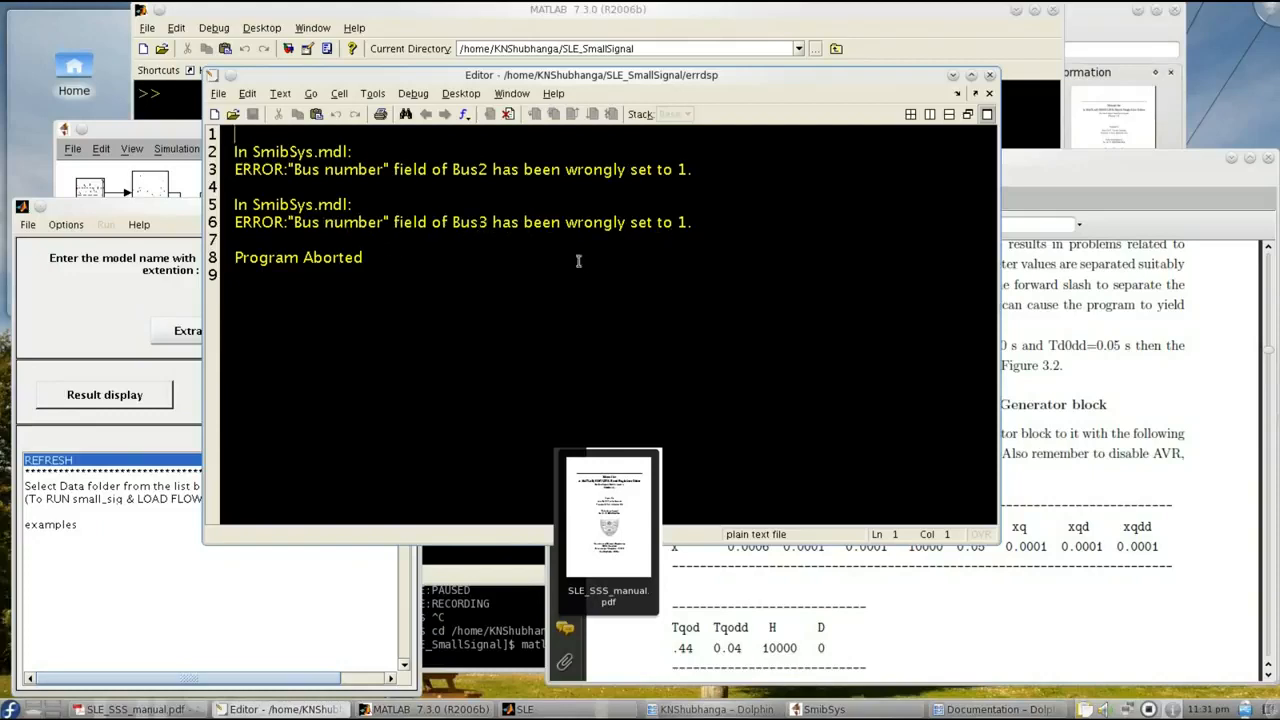
left_click(193, 140)
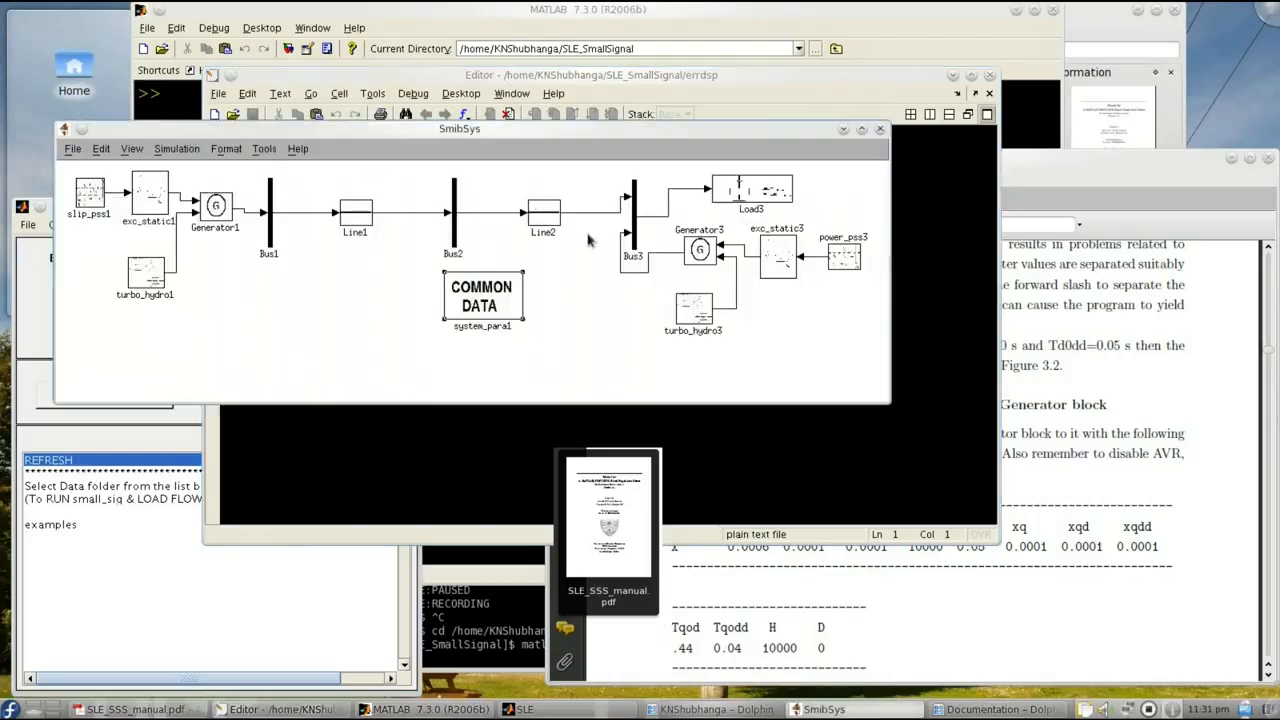
- Set the Bus3 block's bus number to 3 and save the SmibSys model
double_click(633, 232)
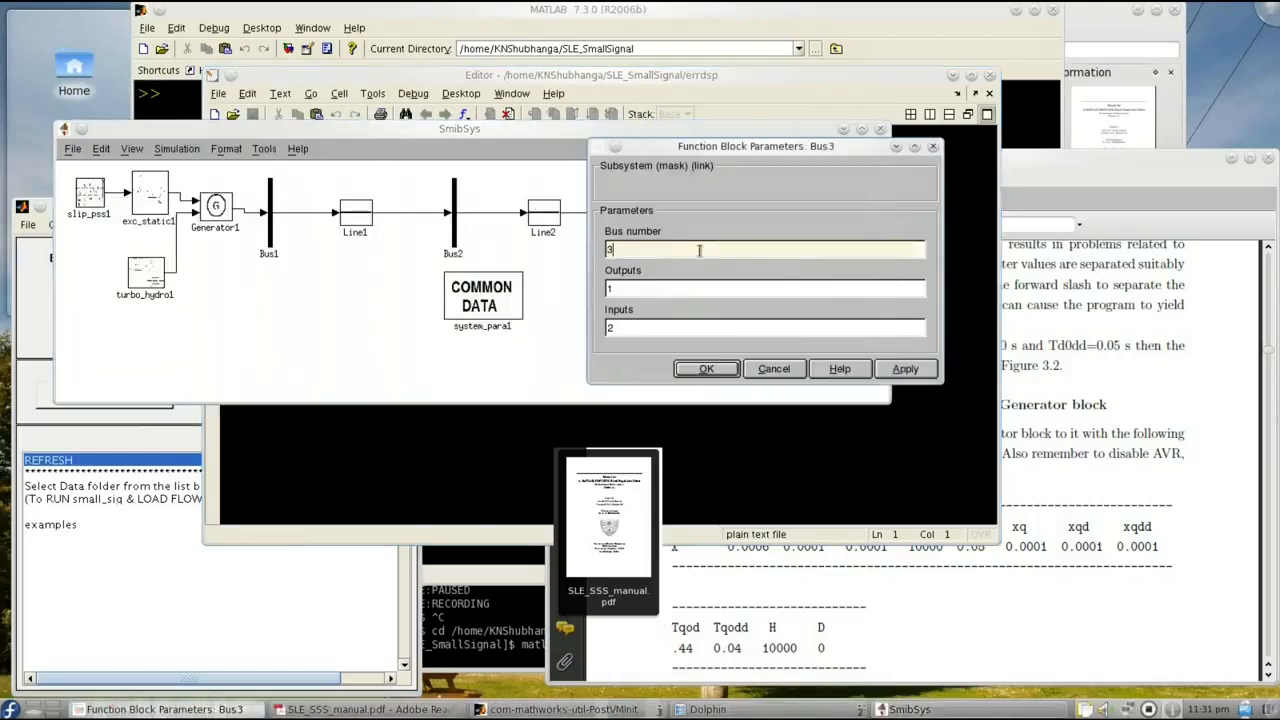
left_click(708, 368)
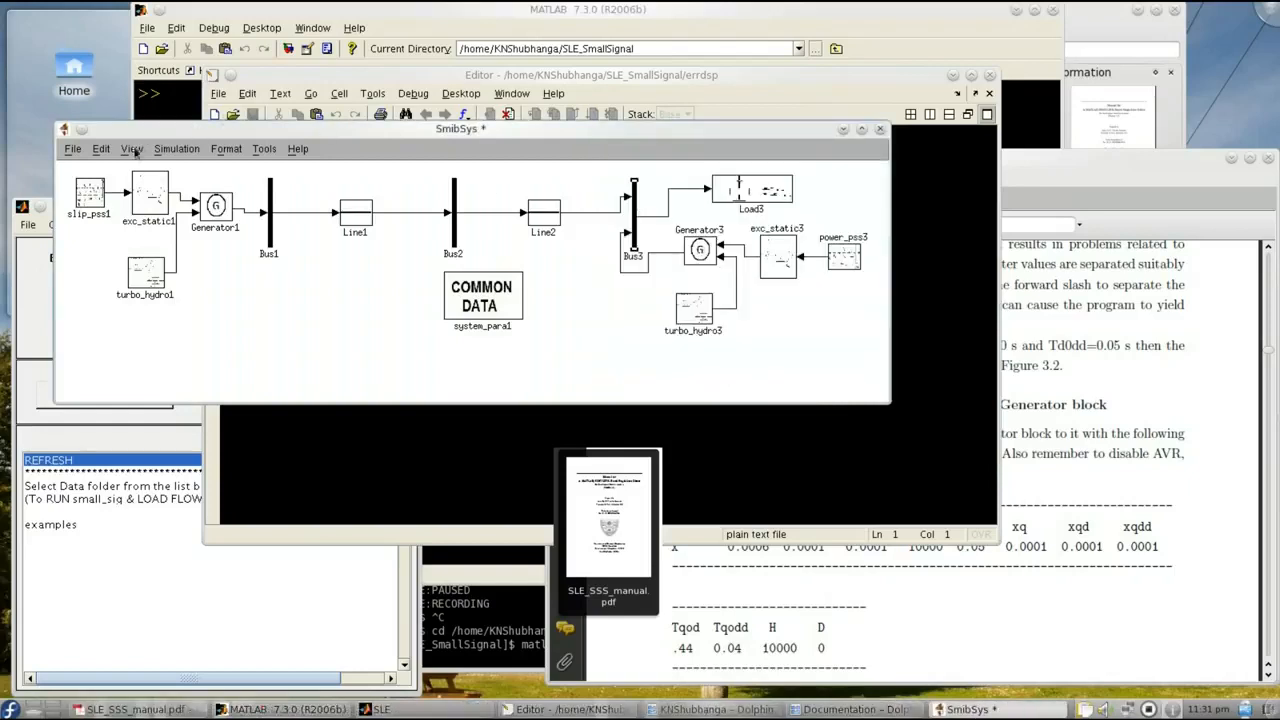
left_click(73, 149)
left_click(84, 215)
- Try extracting the data files of SmibSys.mdl in SLE again and close the error report
left_click(42, 307)
left_click(251, 335)
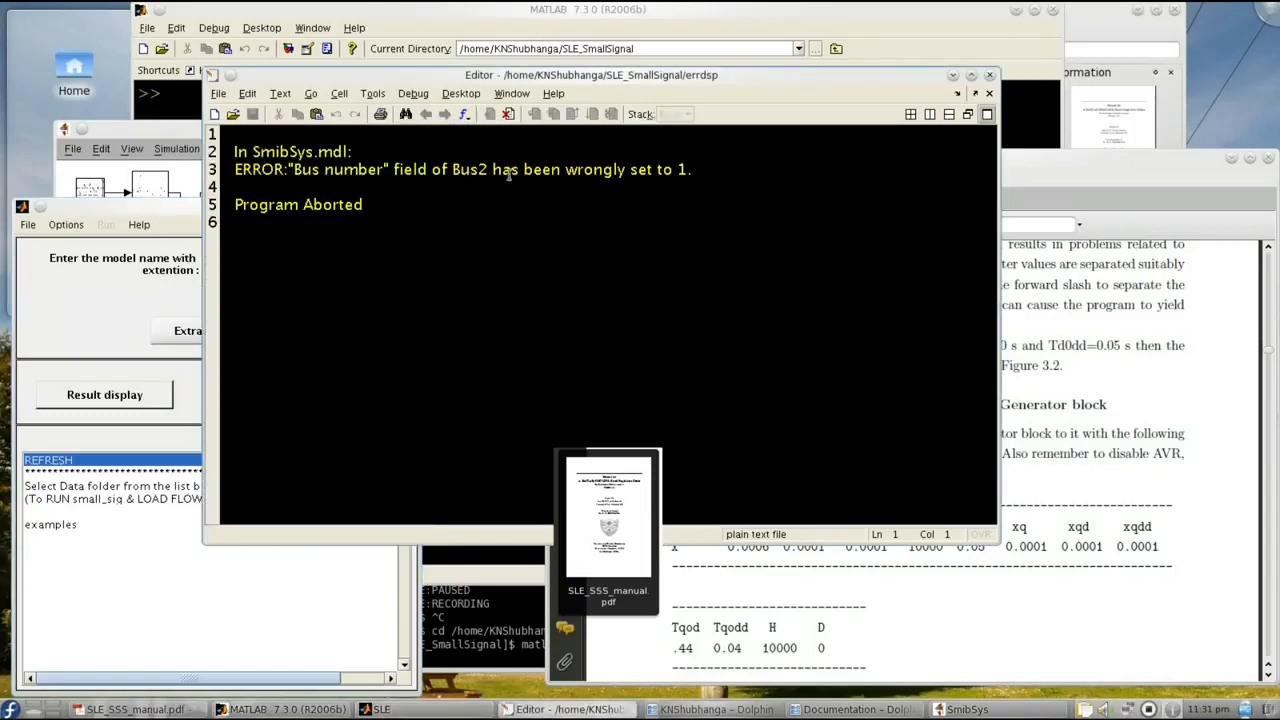
left_click(989, 75)
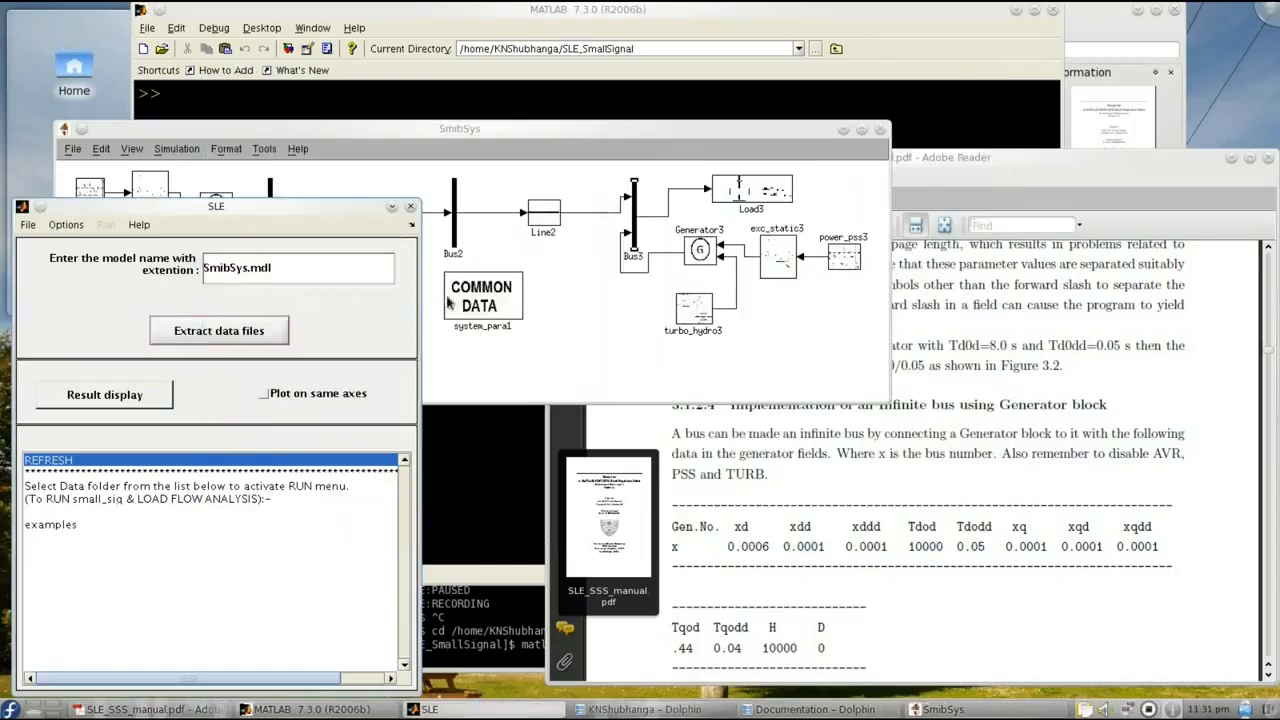
- Set the Bus2 block's bus number to 2 and save the SmibSys model
left_click(462, 232)
double_click(455, 235)
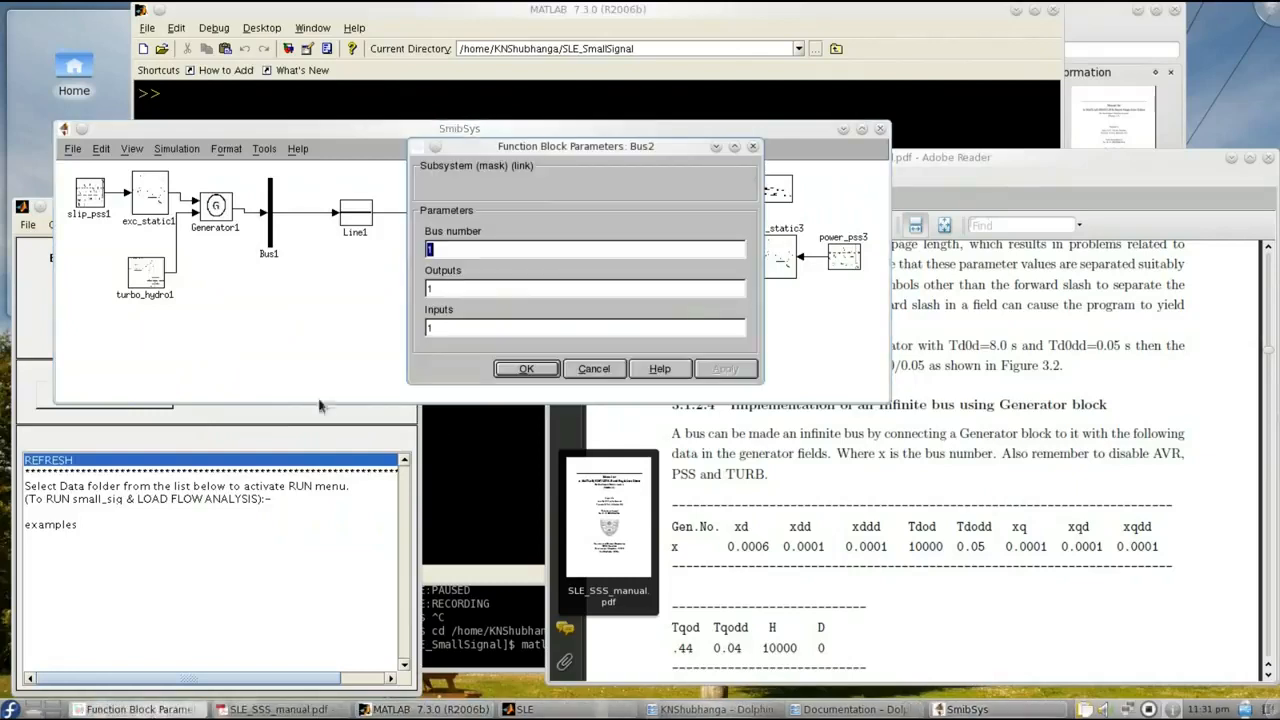
type("2")
left_click(526, 368)
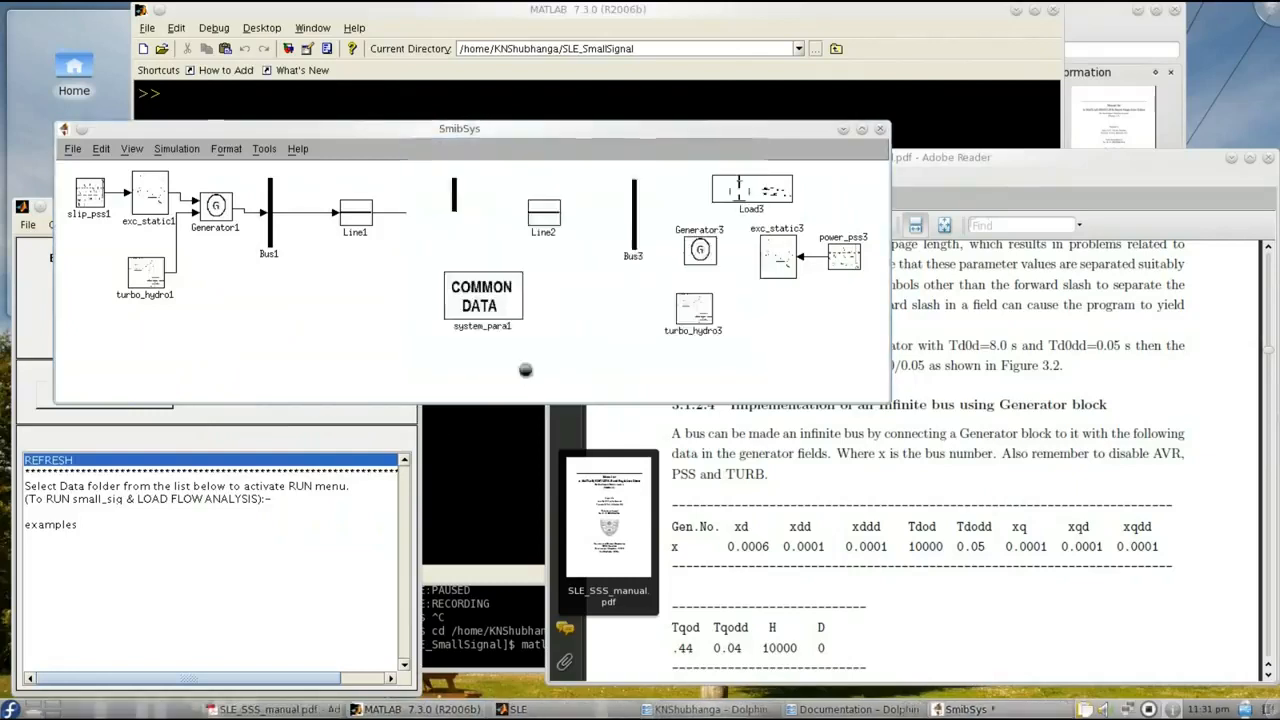
left_click(74, 150)
left_click(84, 215)
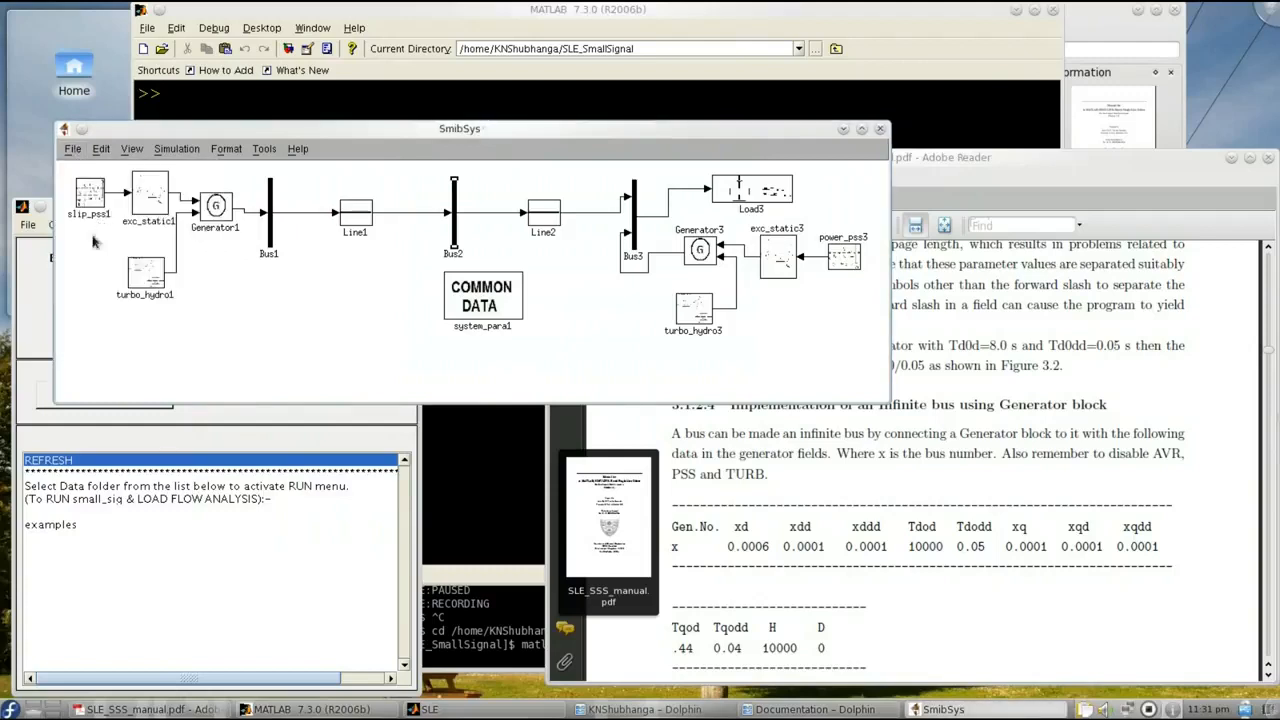
- Run the data file extraction for SmibSys.mdl and examine the reported data matrices through the end of the listing, closing the report
left_click(43, 312)
left_click(204, 333)
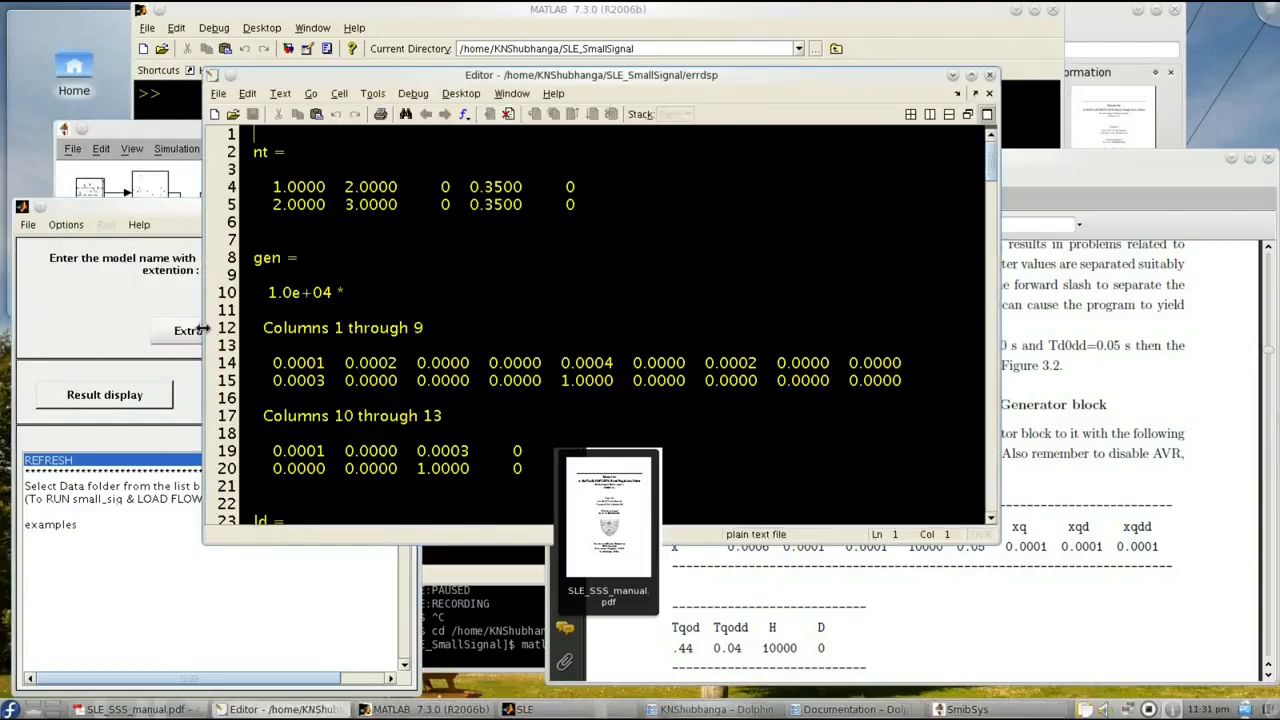
double_click(728, 78)
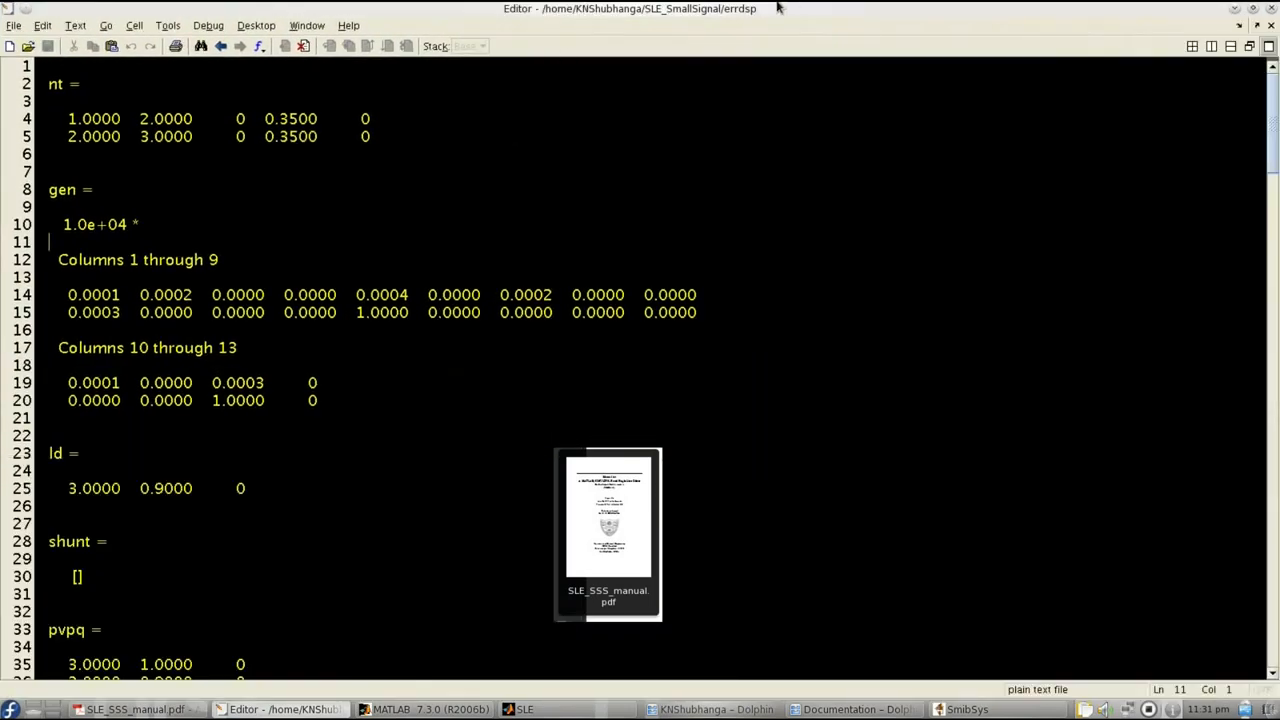
double_click(778, 7)
scroll(532, 277, "down", 5)
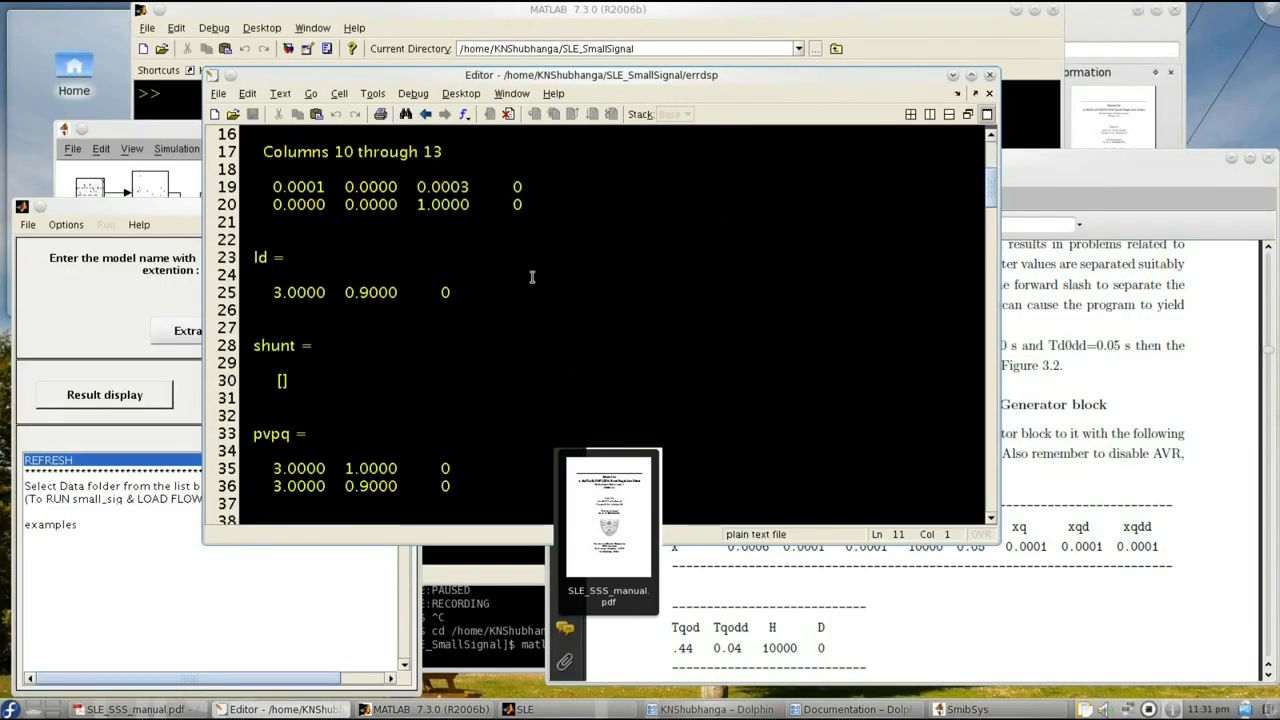
scroll(532, 277, "down", 20)
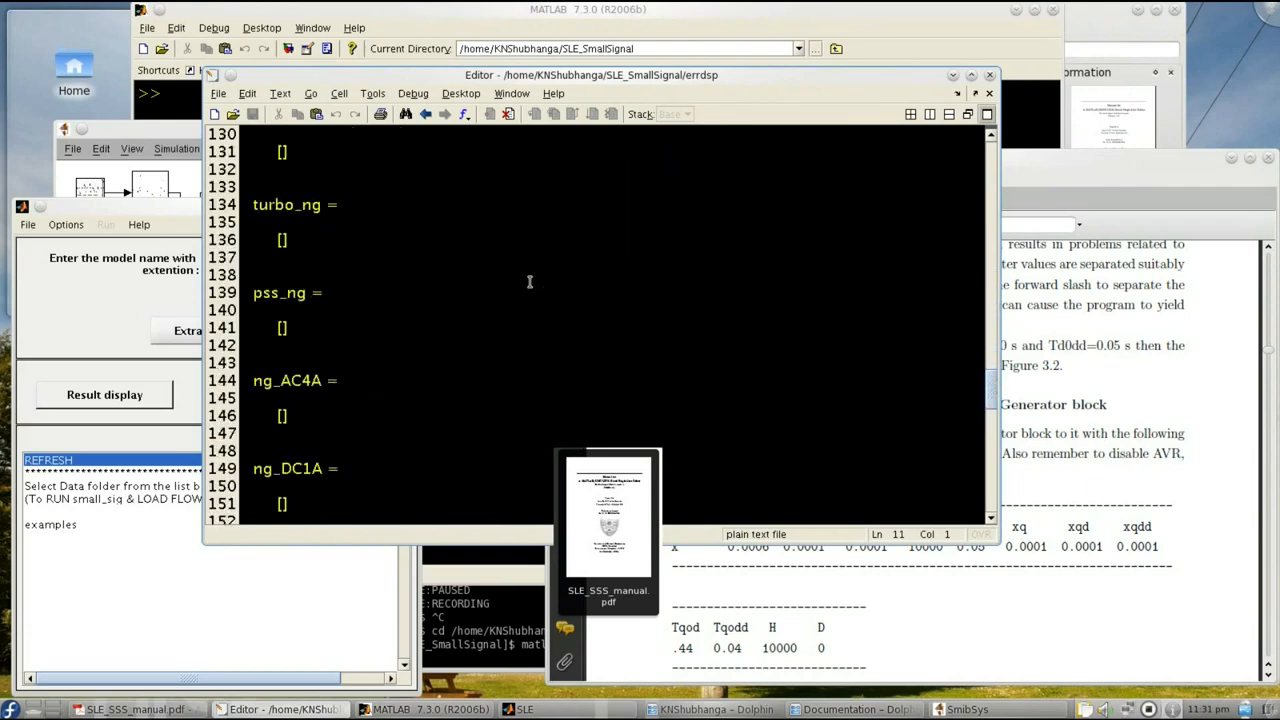
scroll(530, 282, "down", 19)
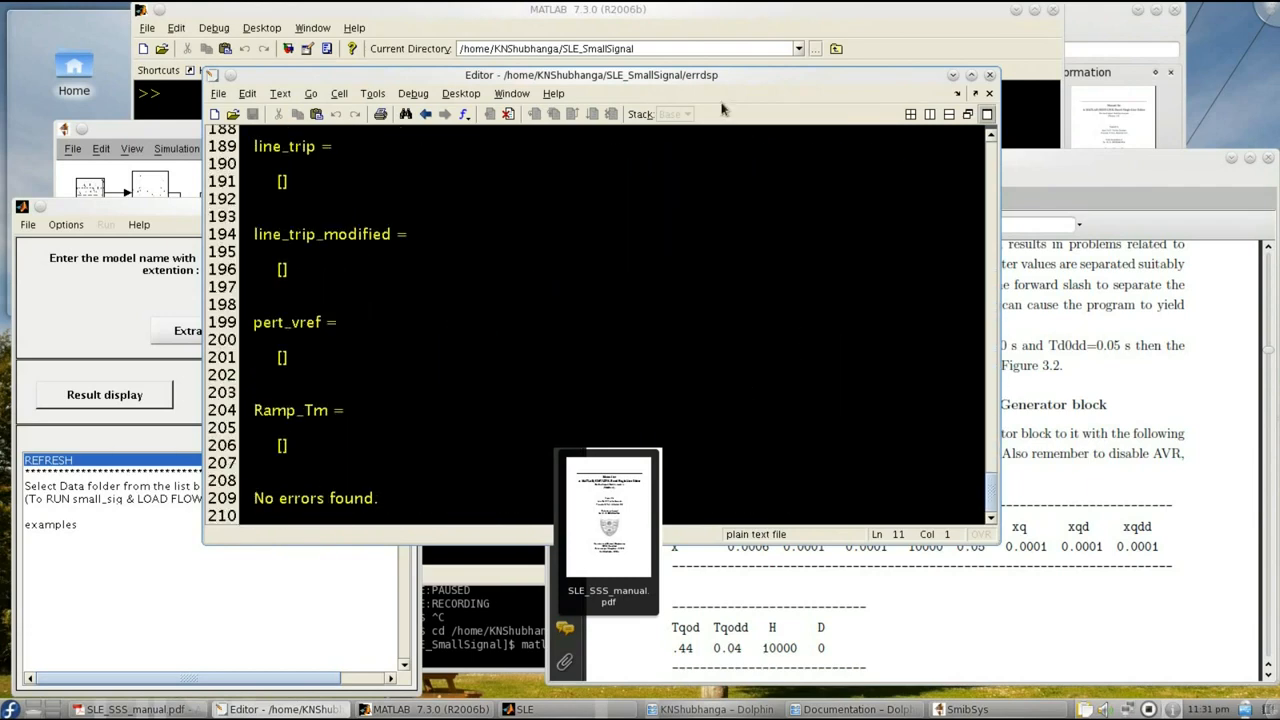
left_click(781, 585)
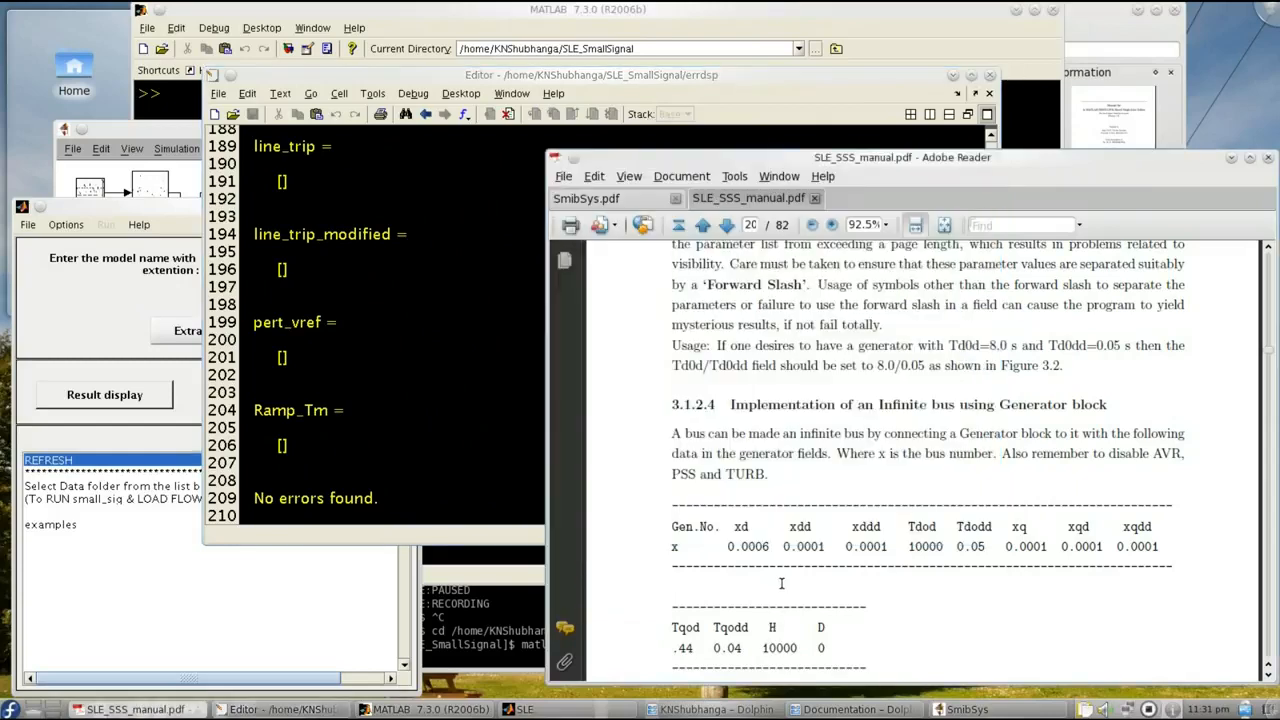
left_click(433, 446)
left_click(989, 75)
- Disable the data matrix display in the analysis properties and extract the data files of SmibSys.mdl, closing the report
left_click(66, 225)
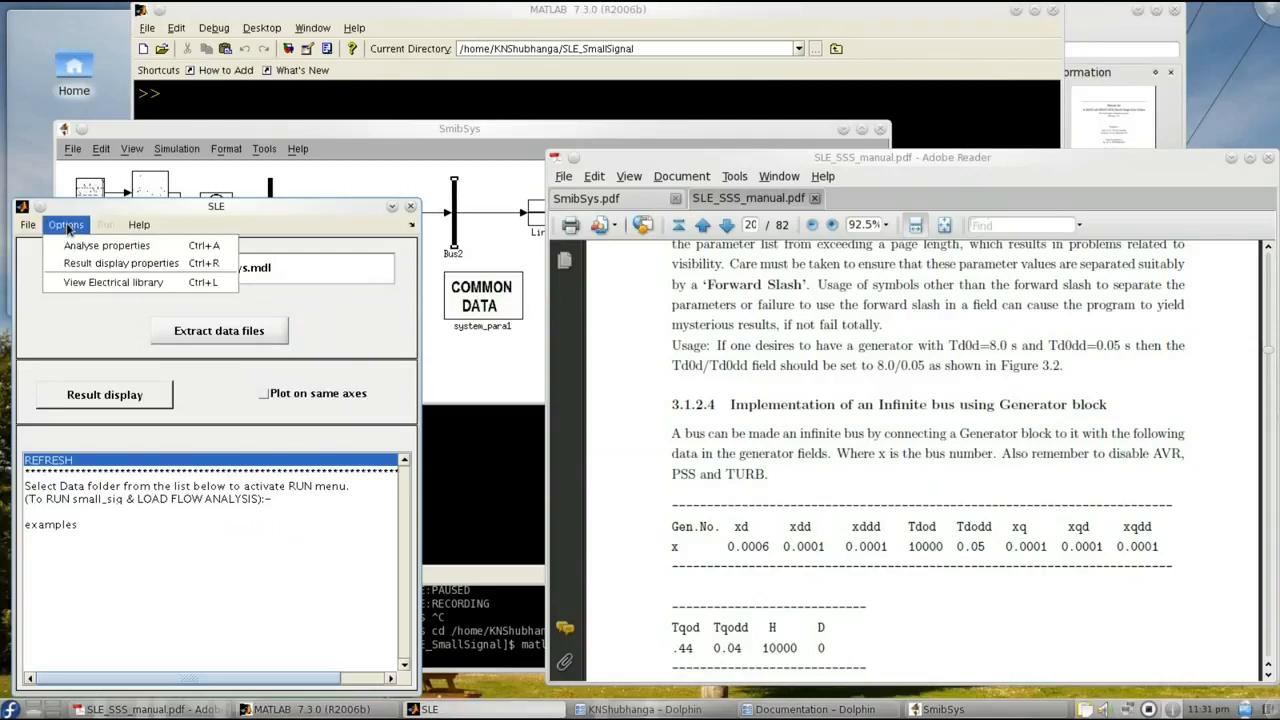
left_click(80, 245)
left_click(427, 367)
left_click(602, 420)
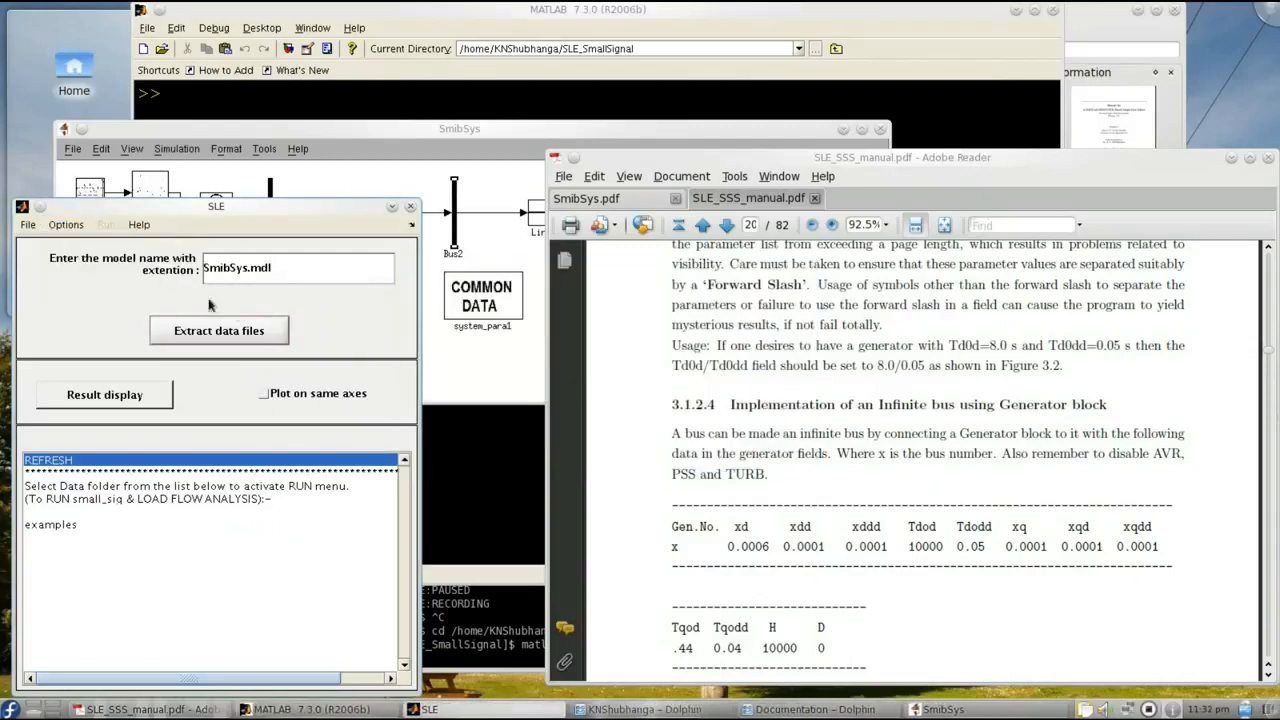
left_click(196, 334)
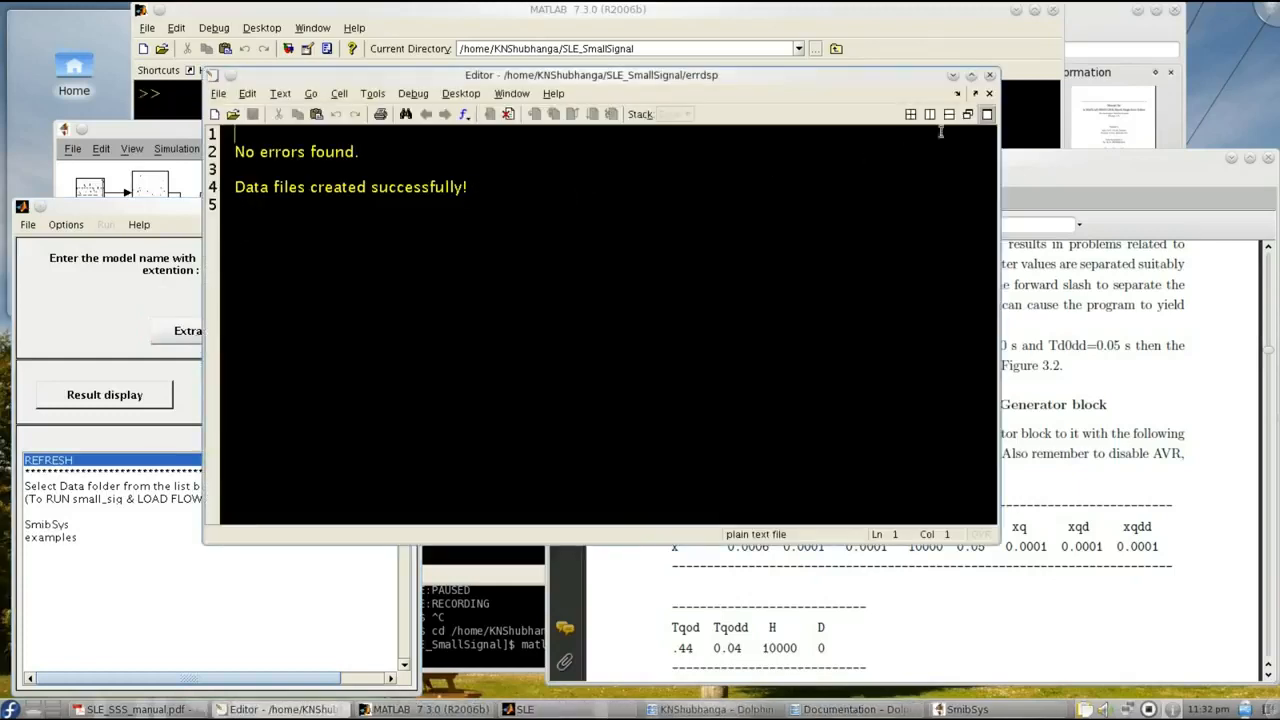
left_click(990, 77)
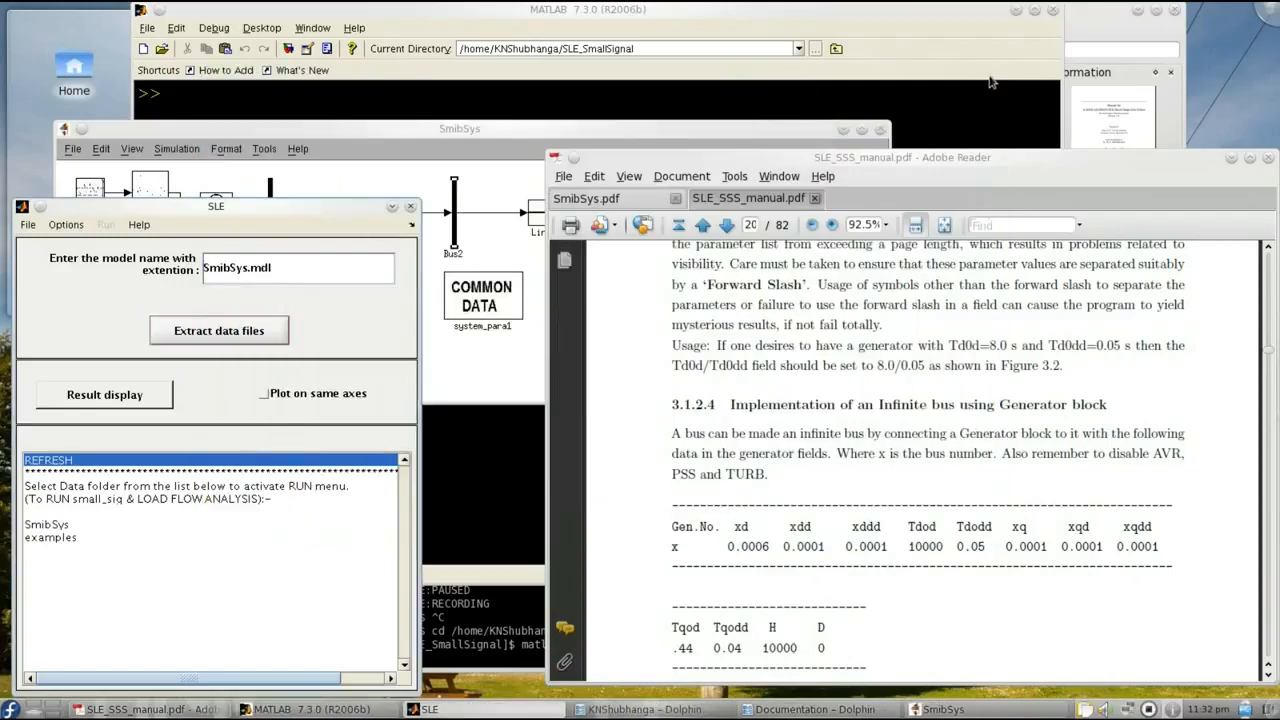
- Run a load flow analysis on the SmibSys data folder and close the solution report
left_click(320, 182)
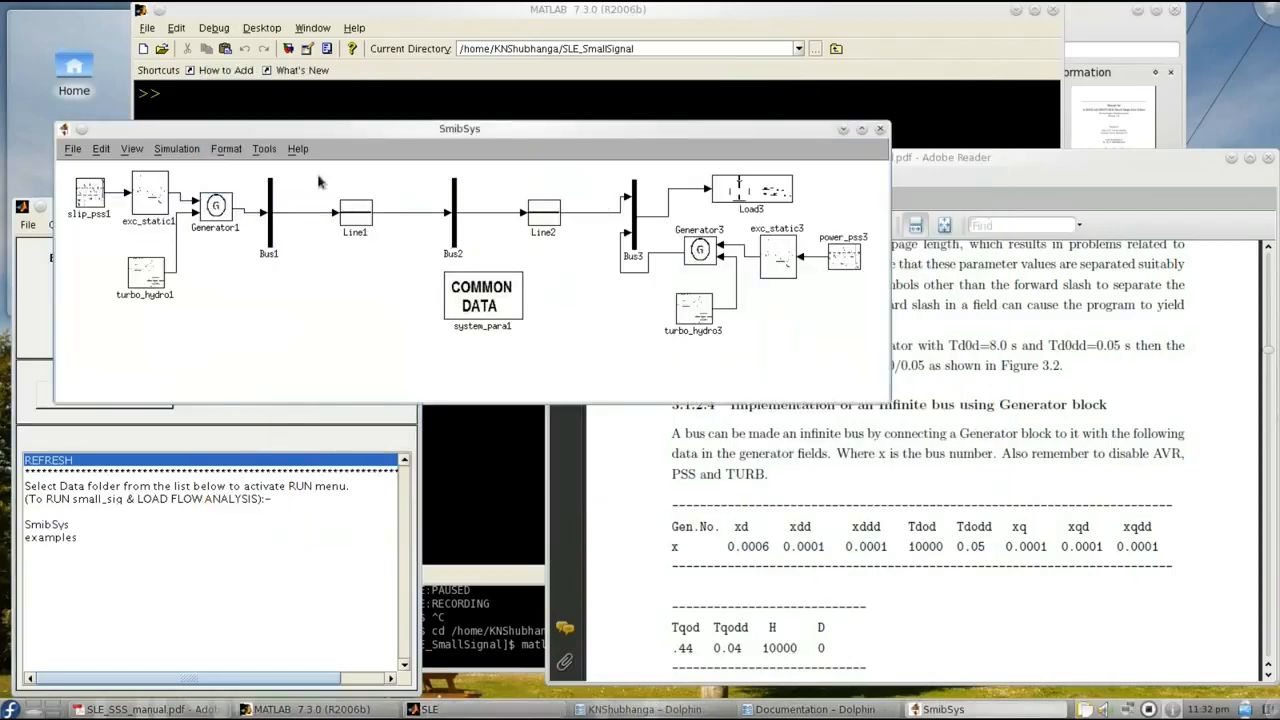
left_click(205, 458)
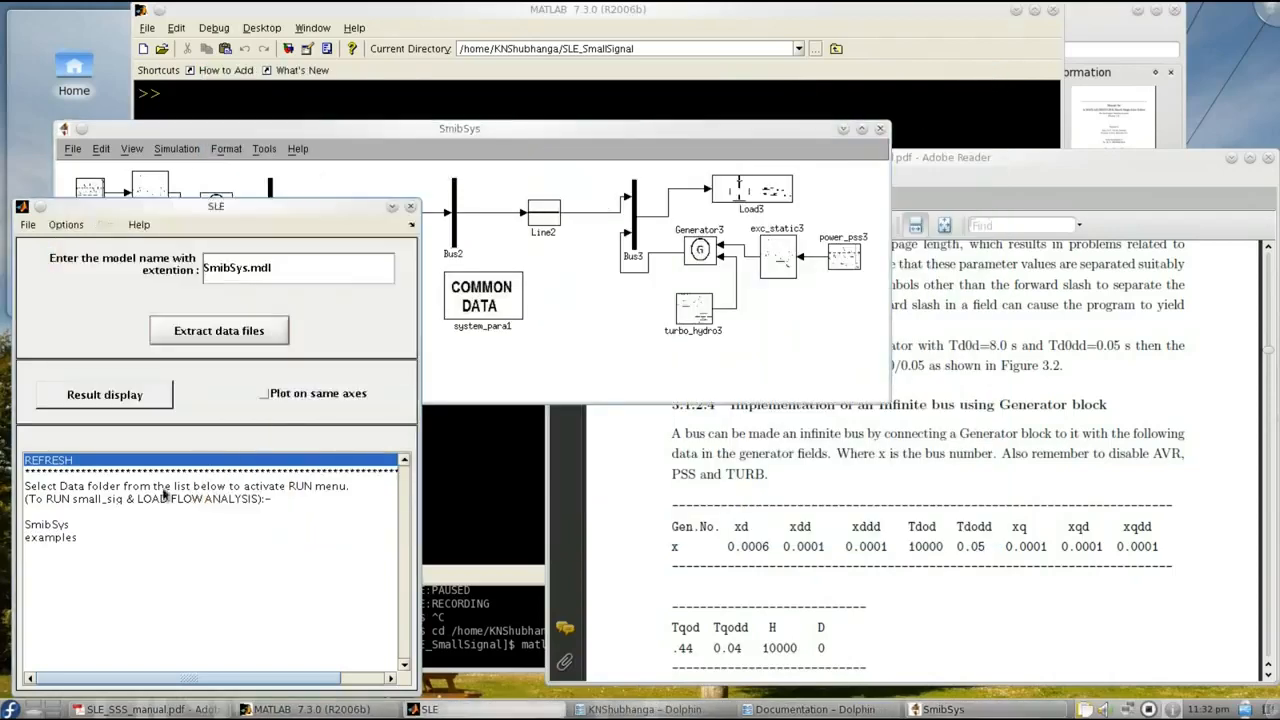
left_click(58, 528)
left_click(105, 224)
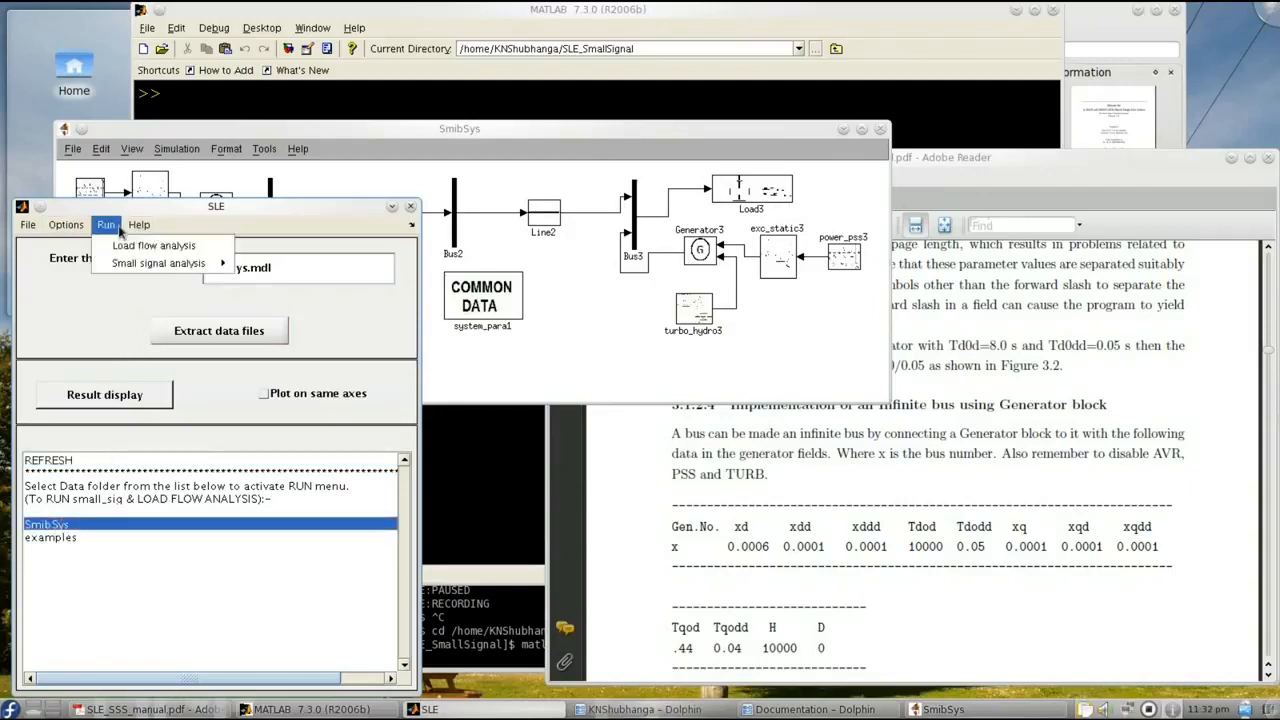
mouse_move(133, 265)
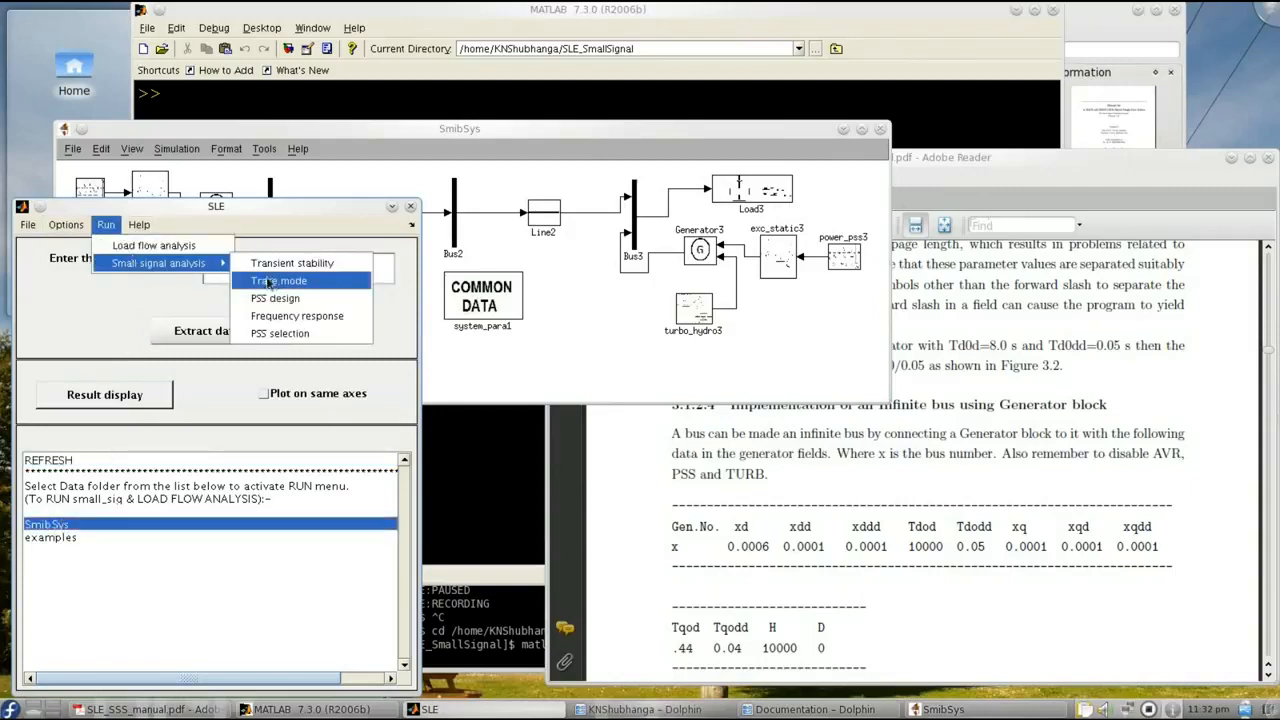
left_click(163, 247)
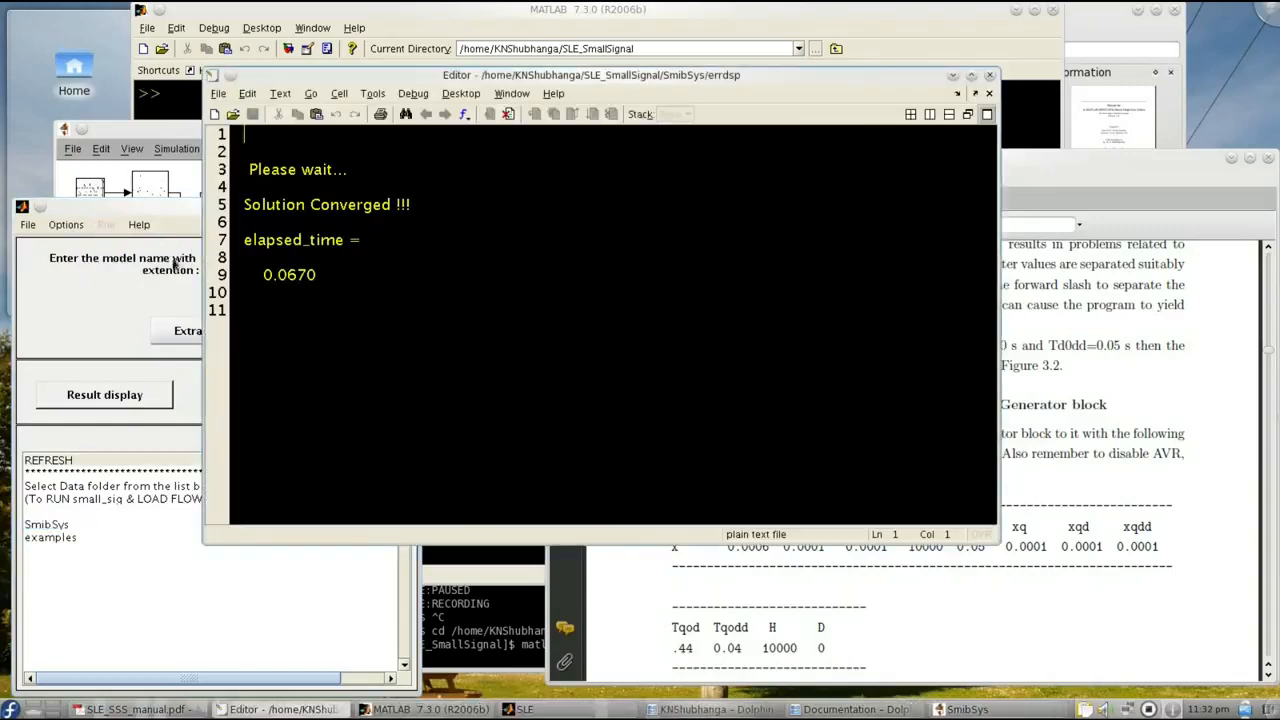
left_click(989, 80)
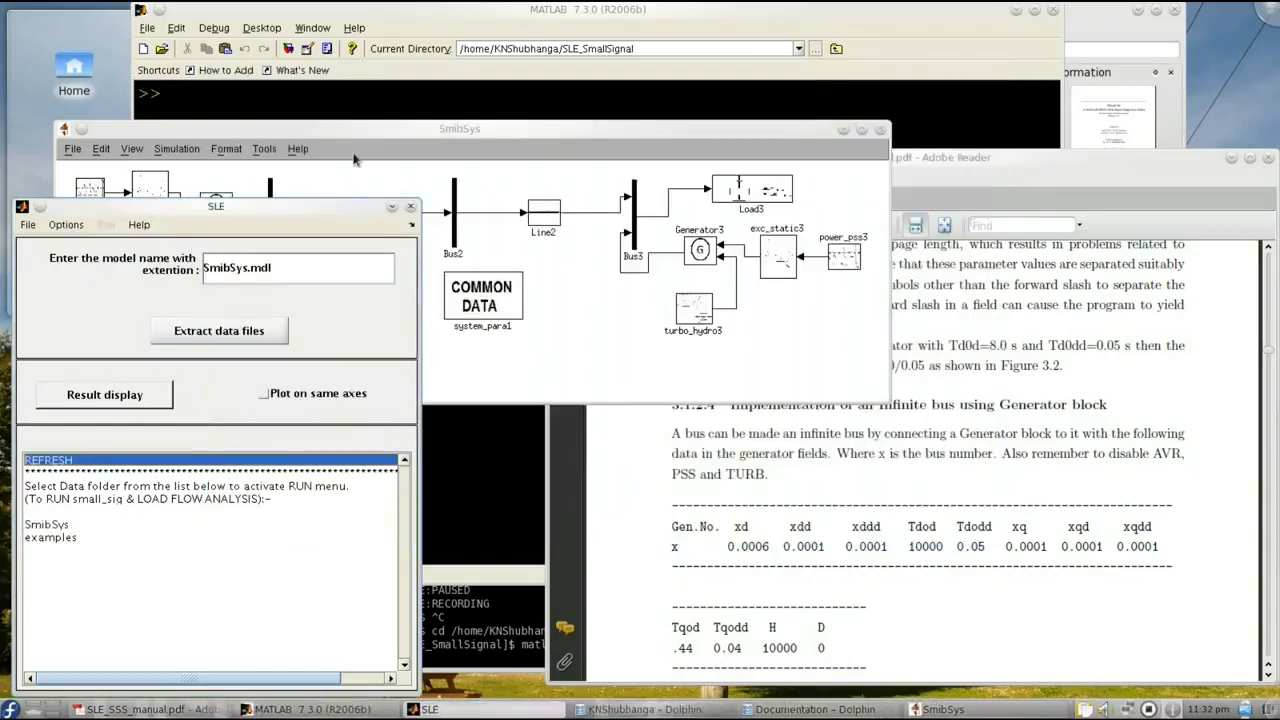
- Open the result display properties in SLE and set the bus results to Initial values
left_click(359, 130)
left_click(120, 437)
left_click(66, 225)
left_click(87, 264)
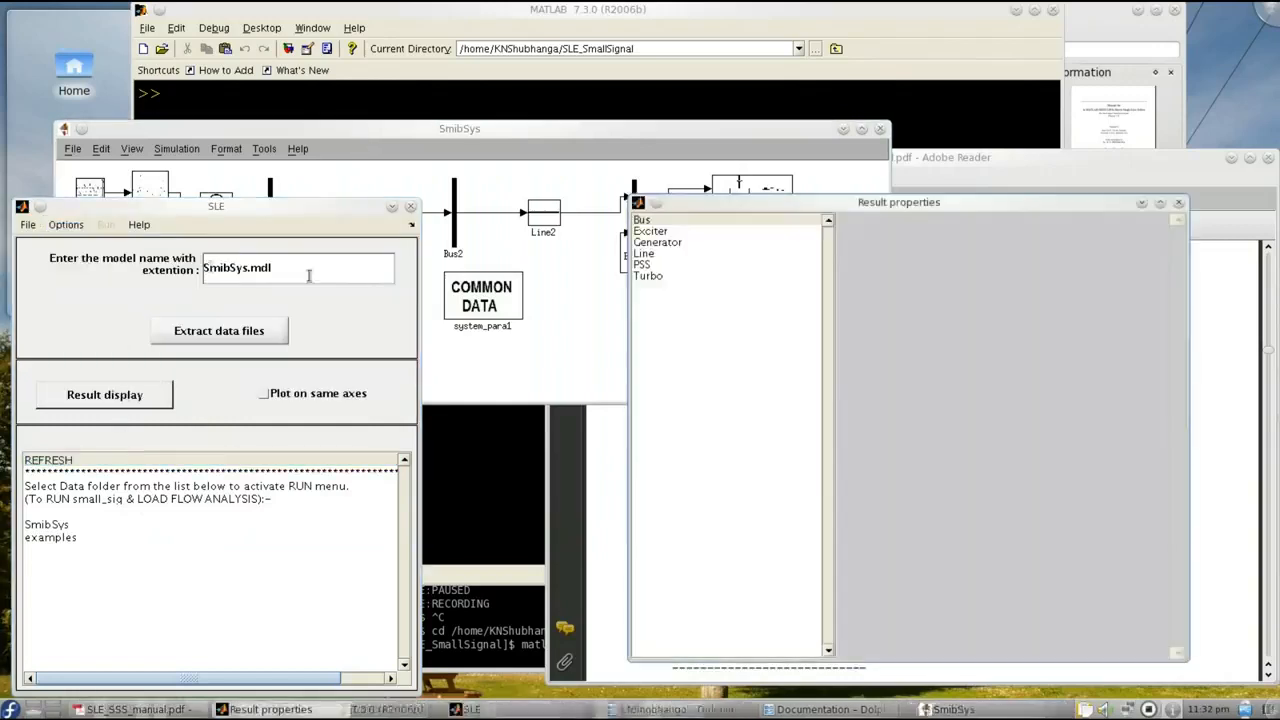
left_click(657, 222)
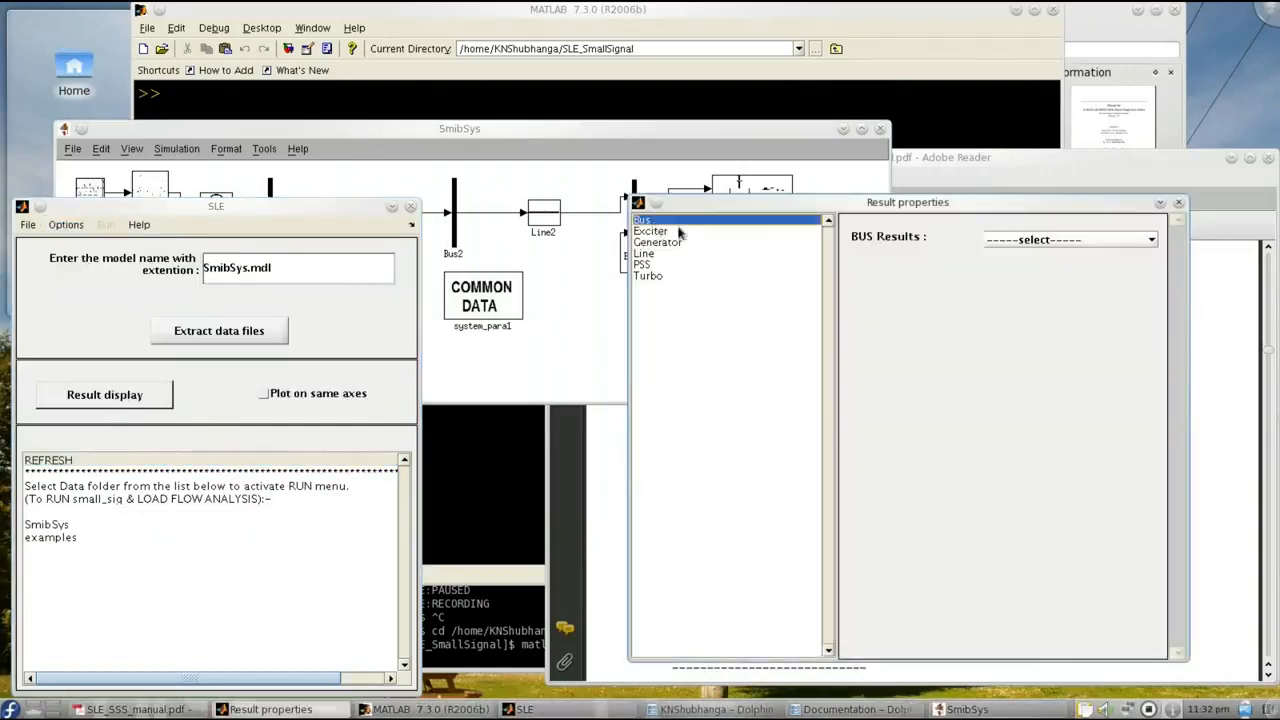
left_click(1151, 240)
left_click(1050, 268)
- Include voltage, angle, real and reactive power generated, and real and reactive power load in the bus results, and close the result properties
left_click(869, 284)
left_click(869, 329)
left_click(869, 374)
left_click(869, 419)
left_click(869, 464)
left_click(869, 510)
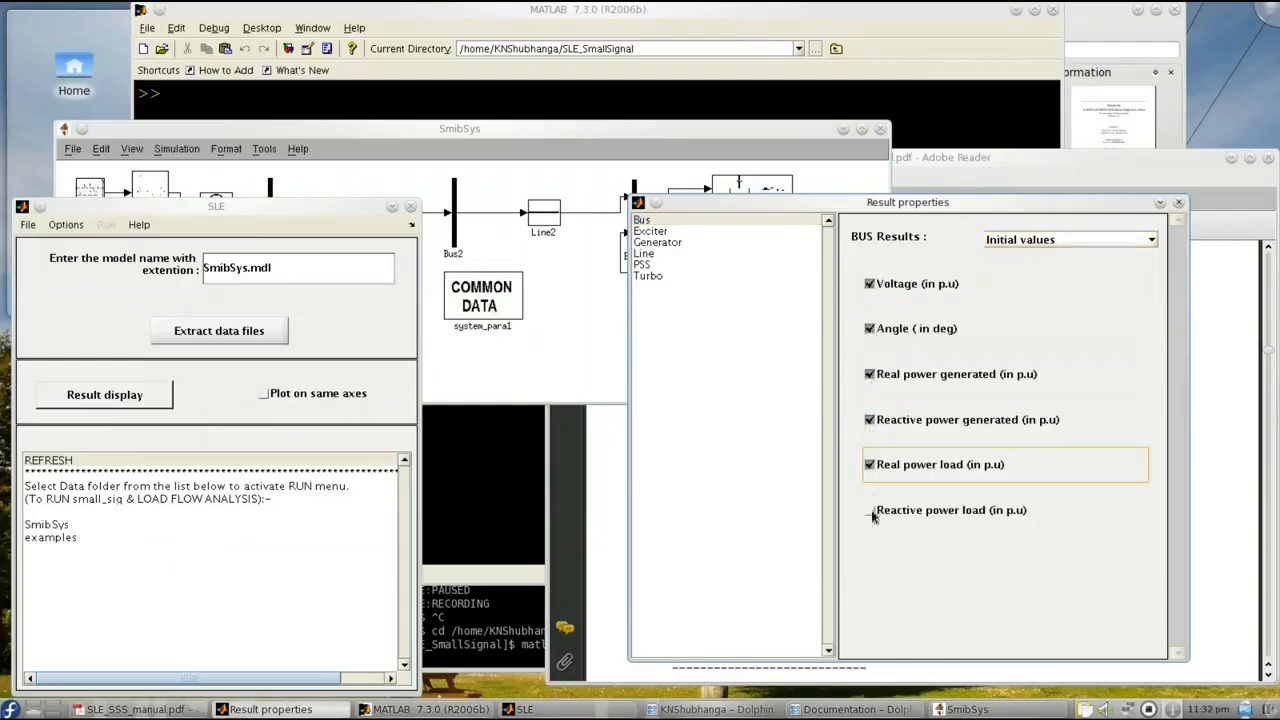
left_click(1179, 203)
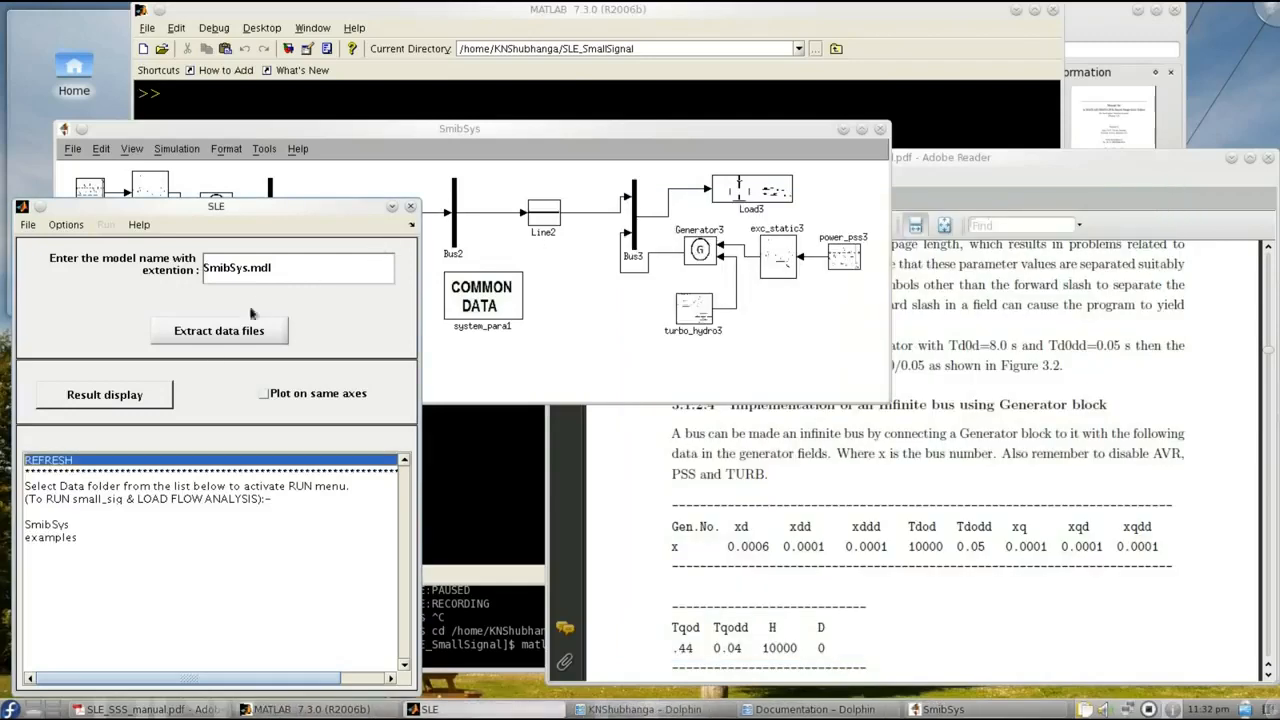
- Activate the result display and show the load flow results of Bus1 in the SmibSys model
left_click(168, 392)
left_click(470, 381)
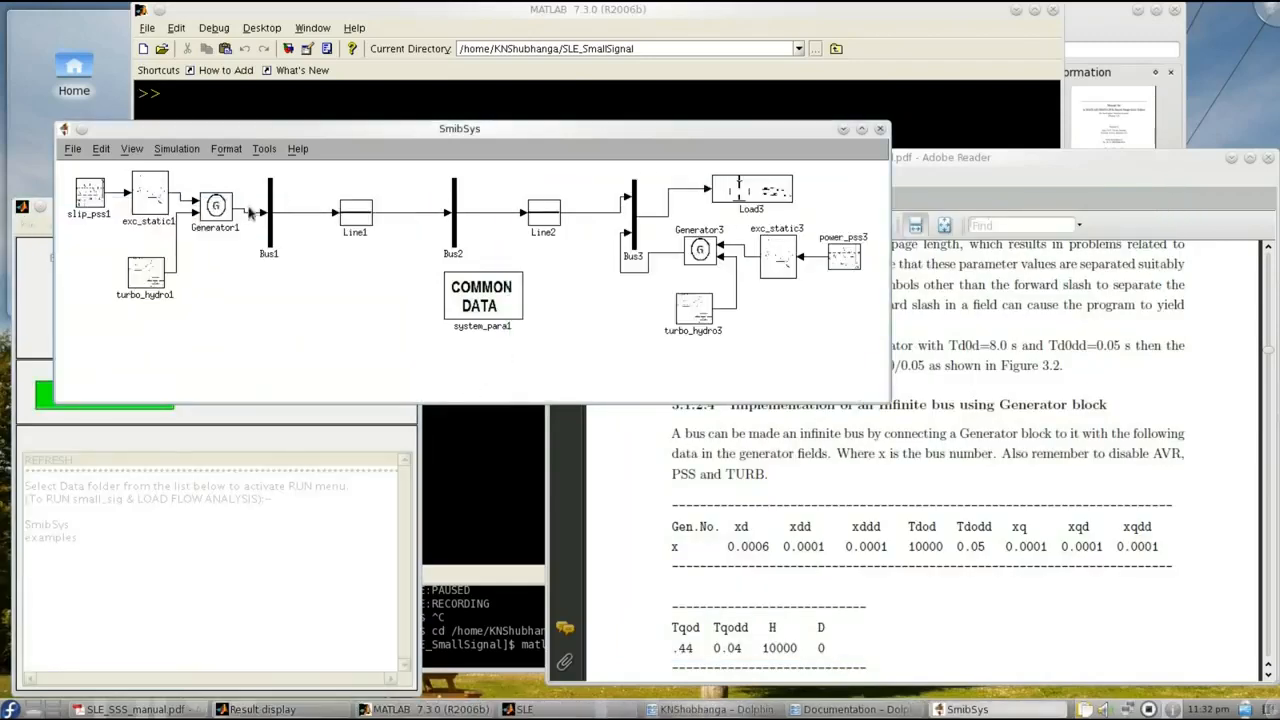
left_click(270, 242)
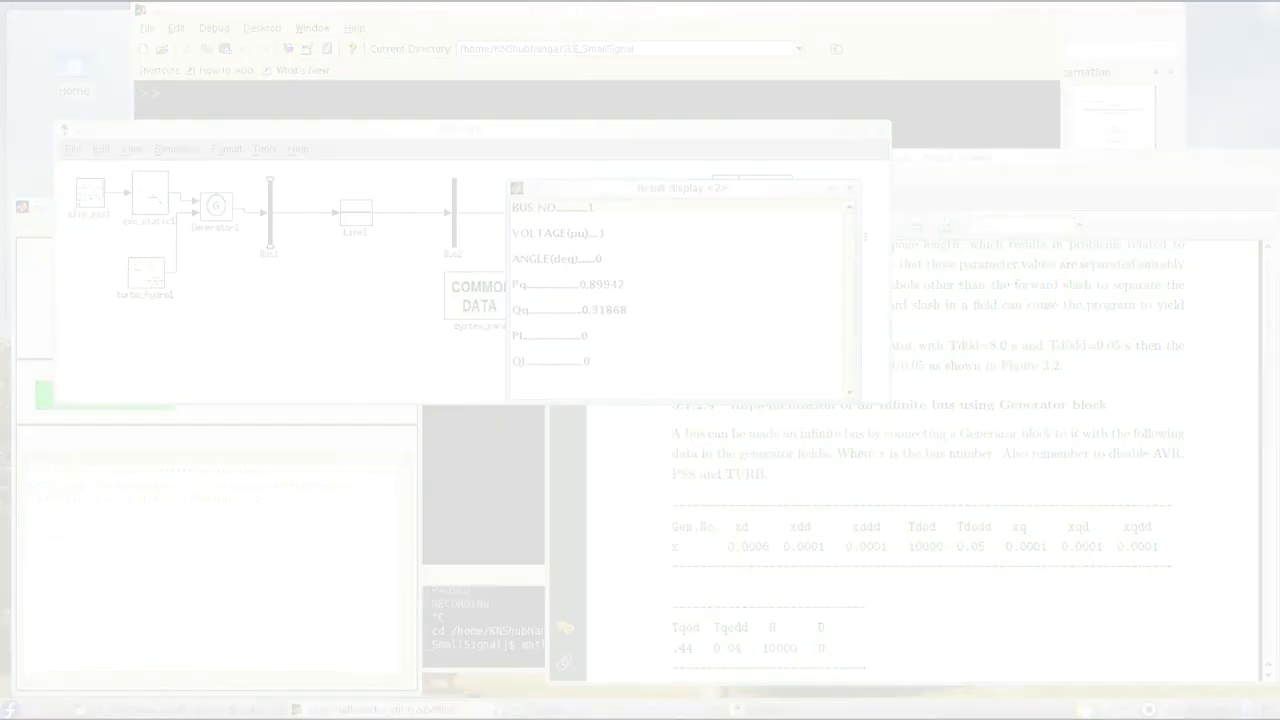